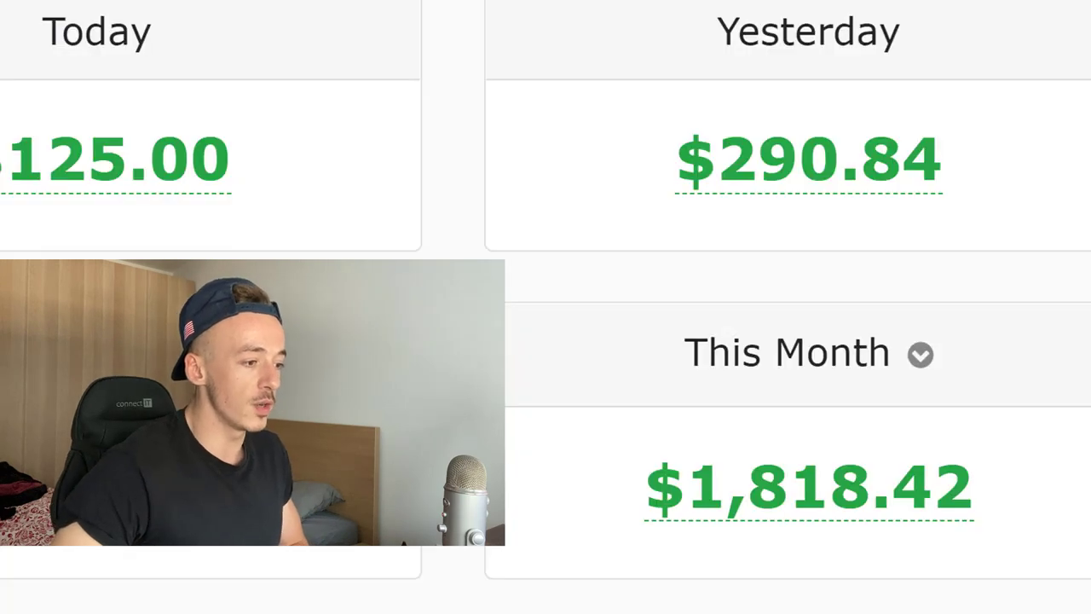
Step: Zoom out the WarriorPlus dashboard and move to the $100+ PER DAY slide
key("ctrl+minus")
key("ctrl+minus")
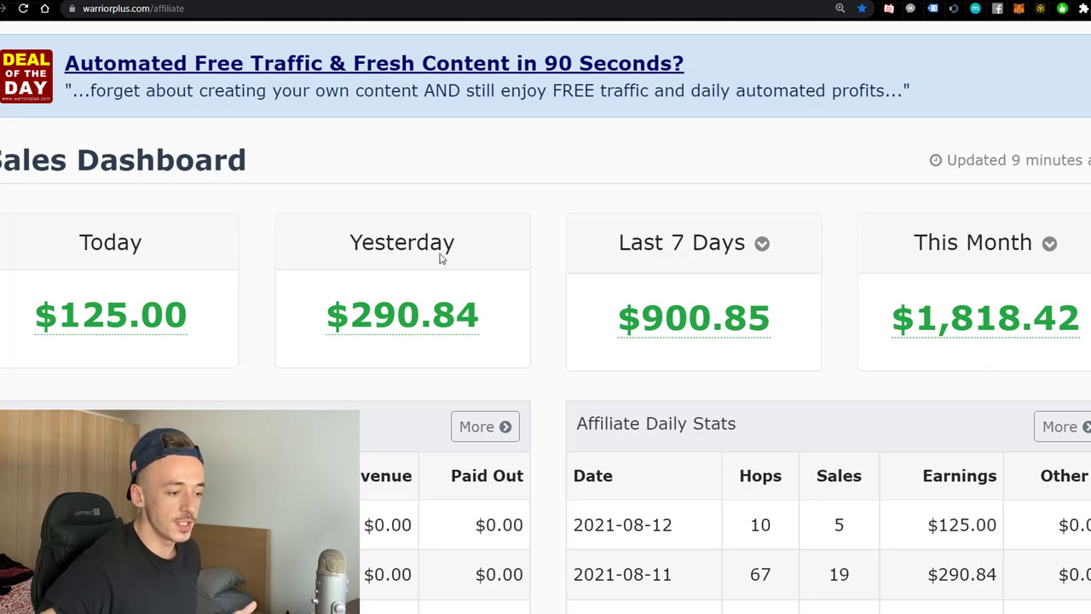
mouse_move(402, 317)
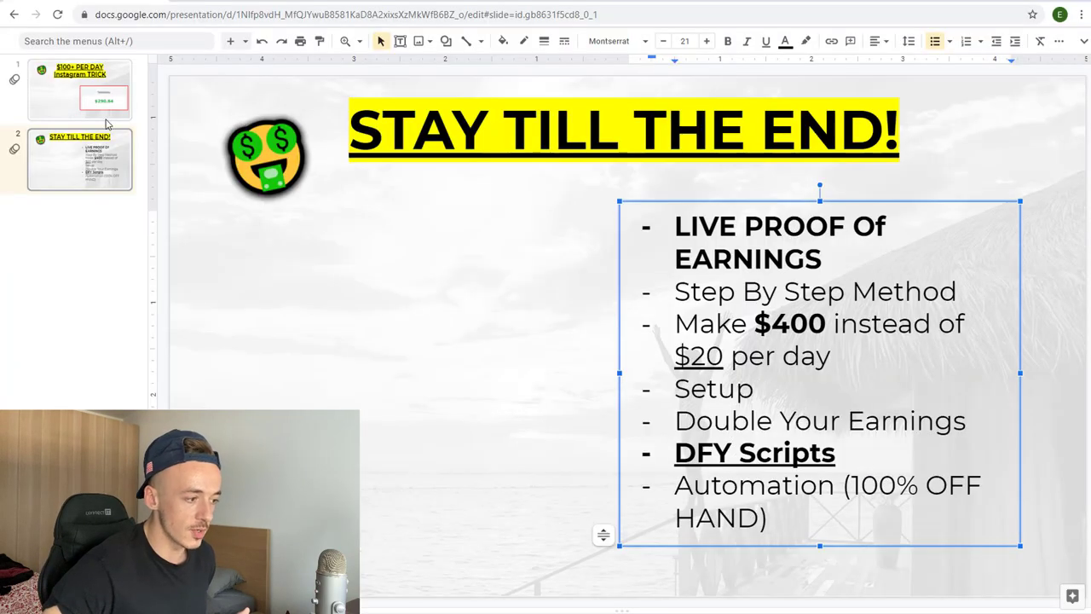
left_click(107, 118)
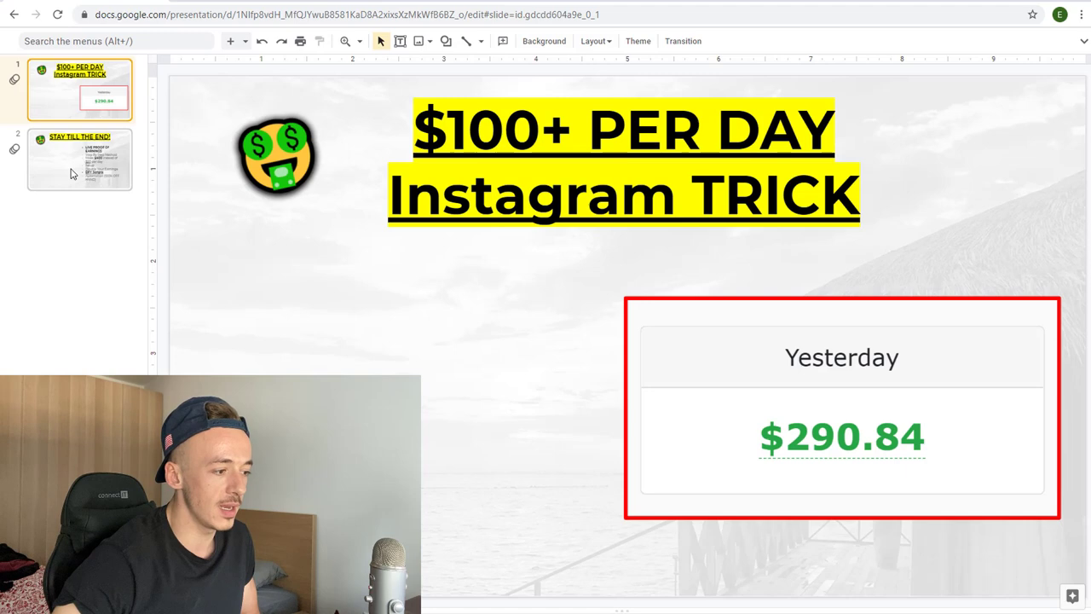
Step: Return to ClickBank, look through its free sign-up form, then open a new browser tab
left_click(71, 173)
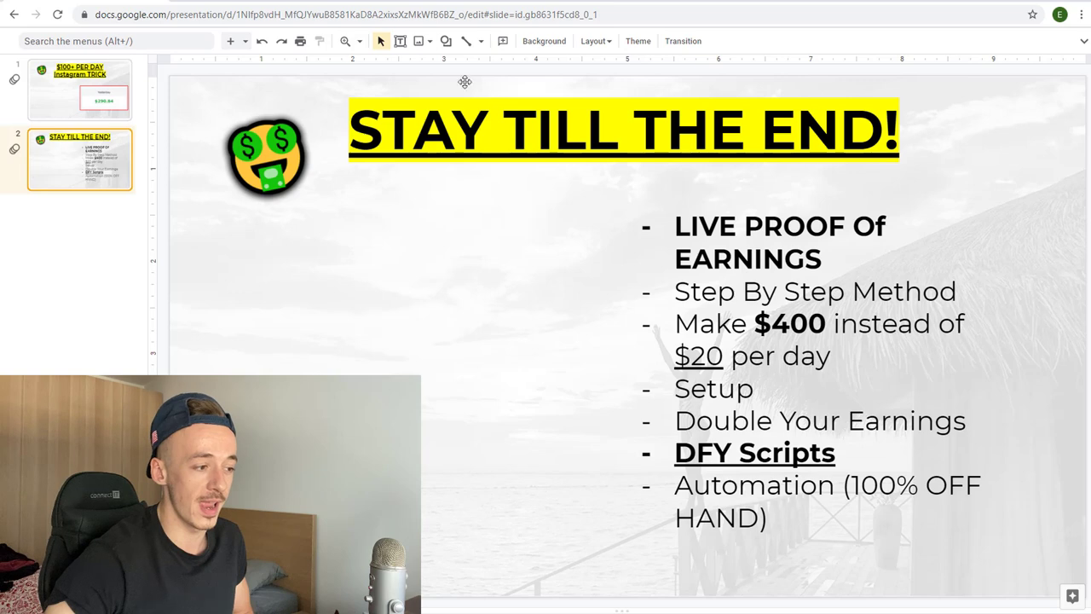
left_click(245, 3)
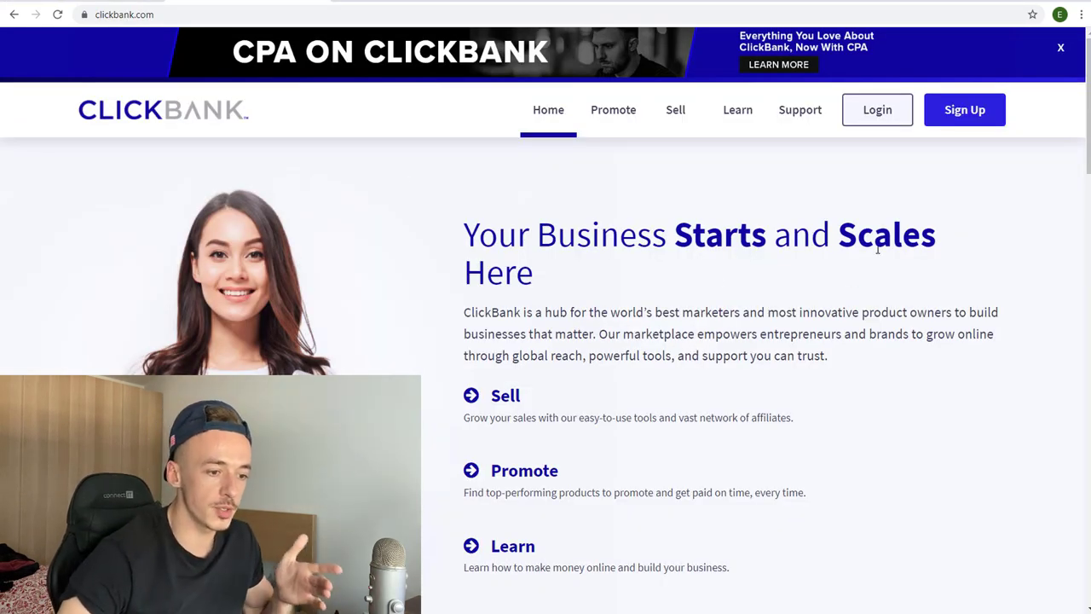
left_click(949, 127)
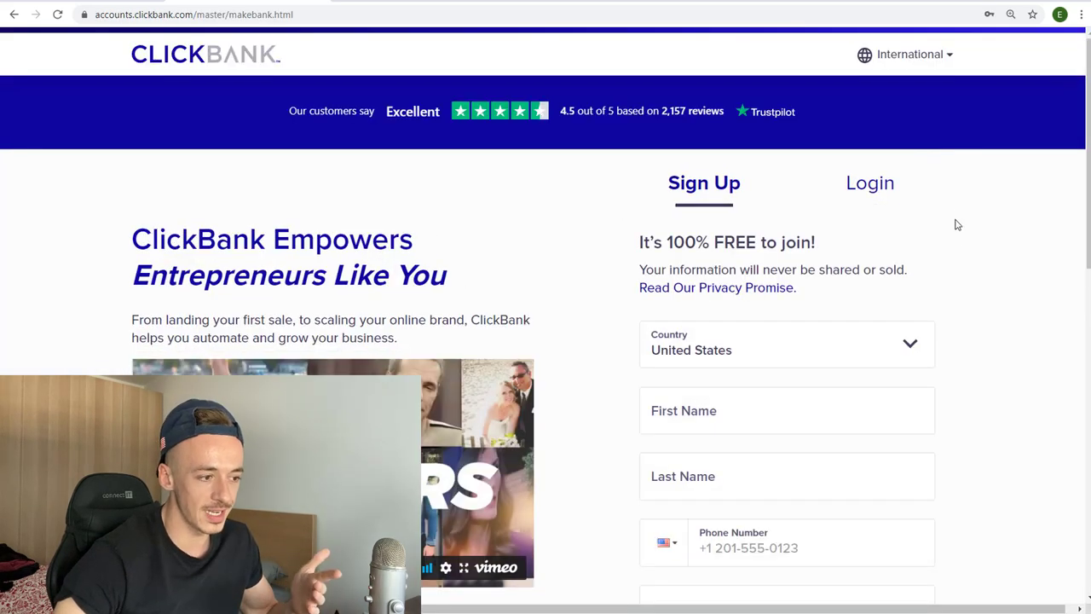
scroll(954, 213, "down", 3)
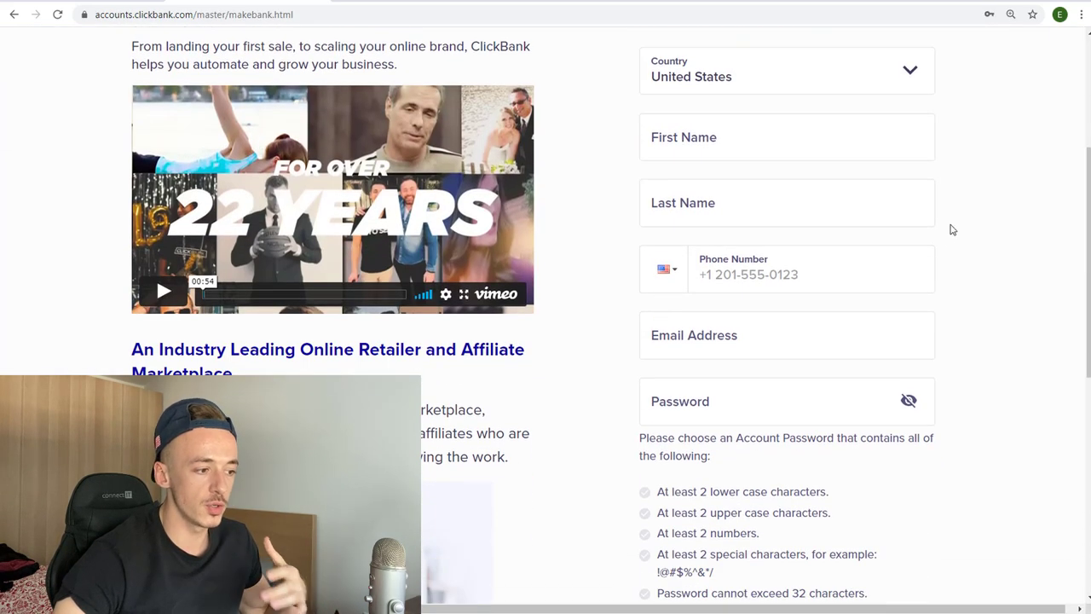
scroll(930, 252, "up", 2)
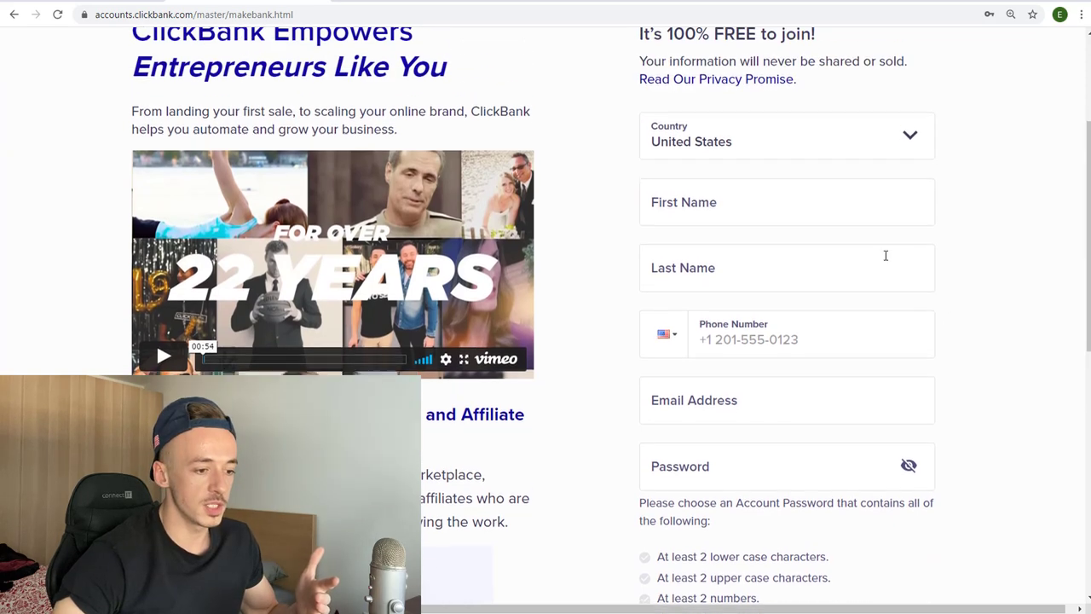
scroll(759, 222, "down", 3)
scroll(767, 253, "down", 2)
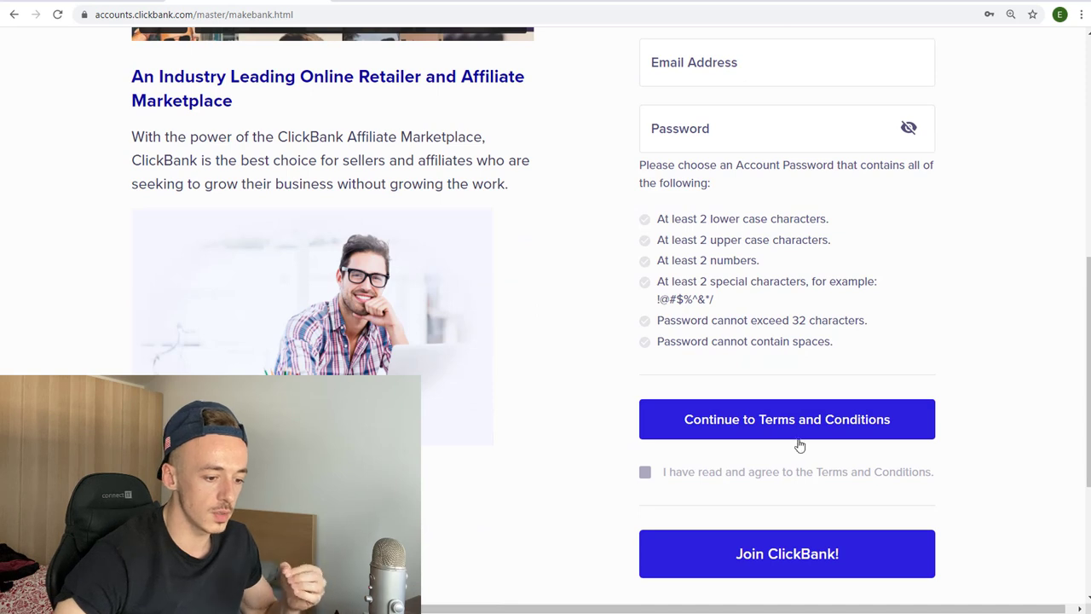
scroll(800, 445, "down", 1)
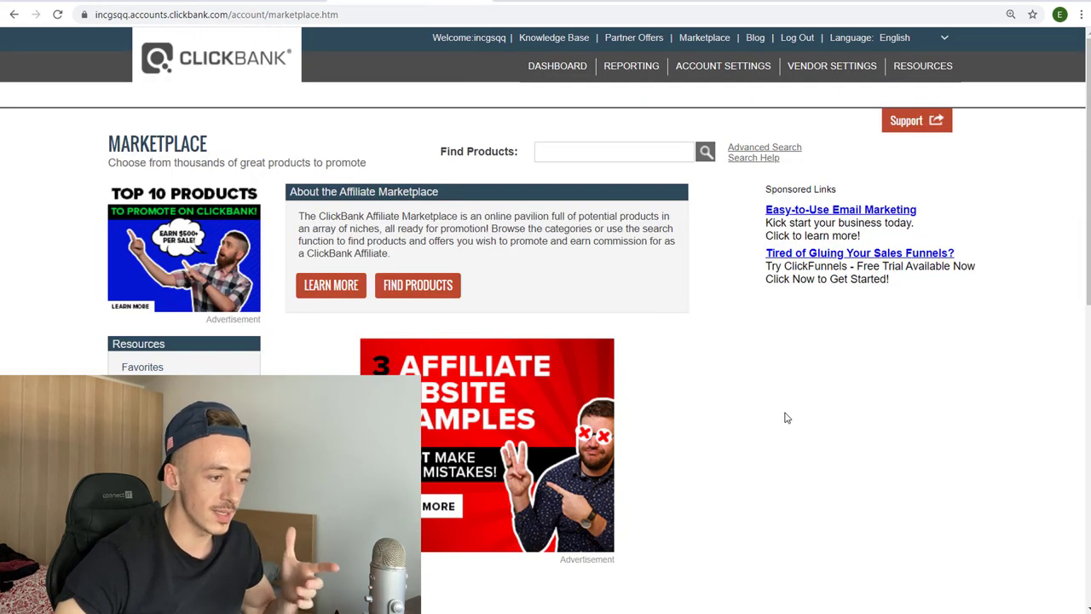
key("ctrl+t")
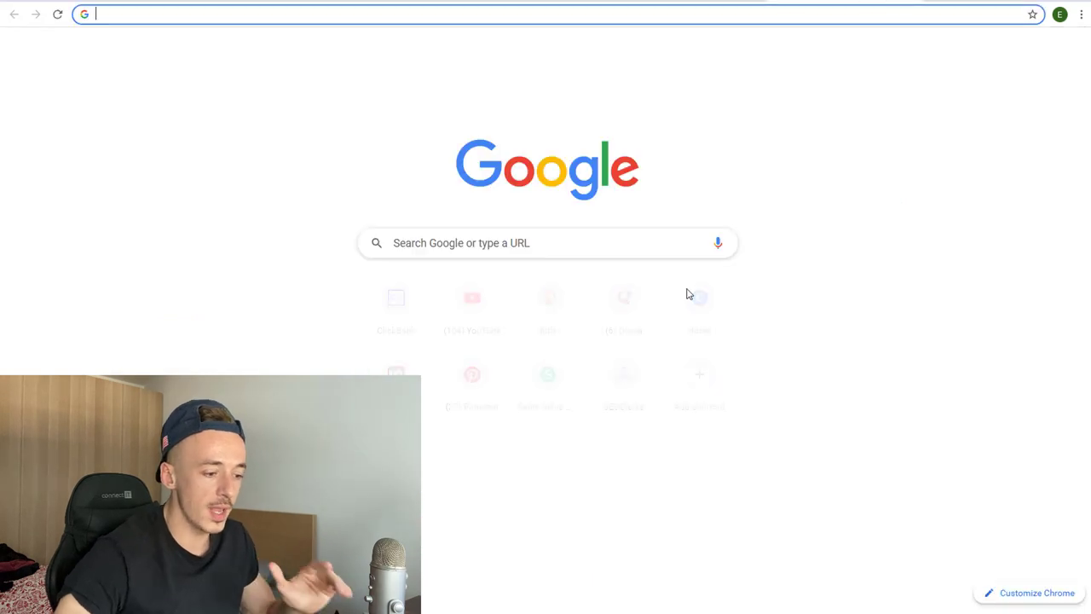
Step: Load instagram.com, dismiss the notifications prompt, and open the healthy.diet.tips1 profile
type("instagram.com")
key("Return")
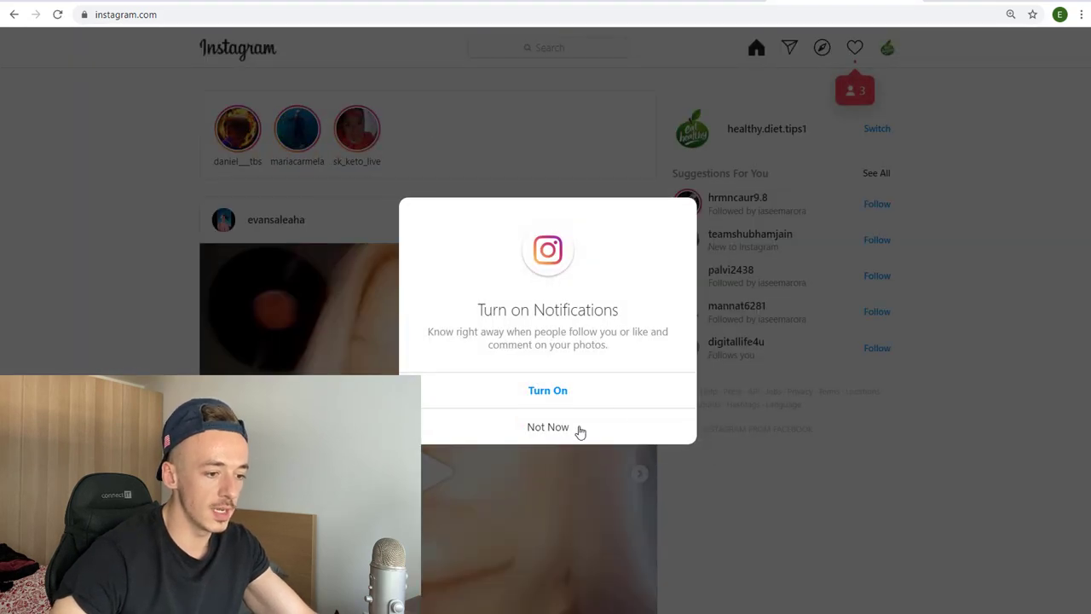
left_click(547, 427)
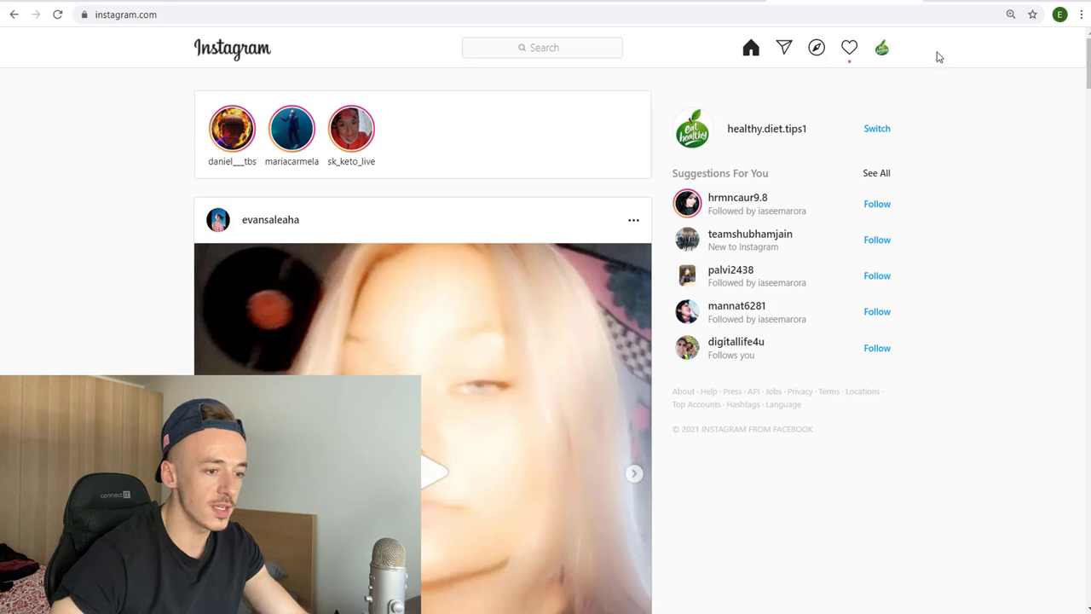
left_click(888, 55)
left_click(859, 86)
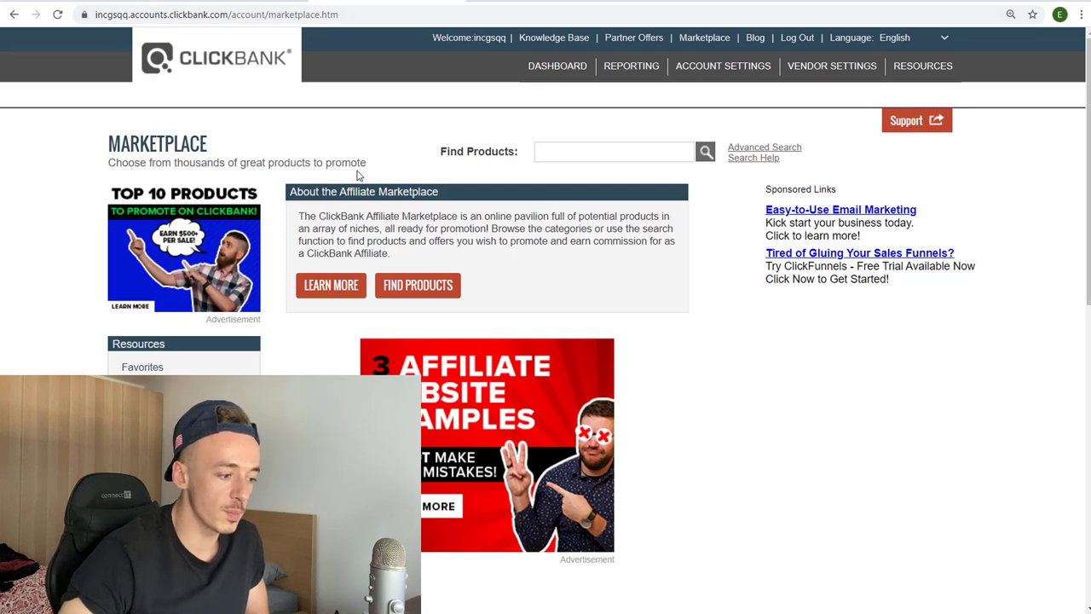
Step: Browse the product listings in ClickBank's E-business & E-marketing category
scroll(326, 295, "down", 3)
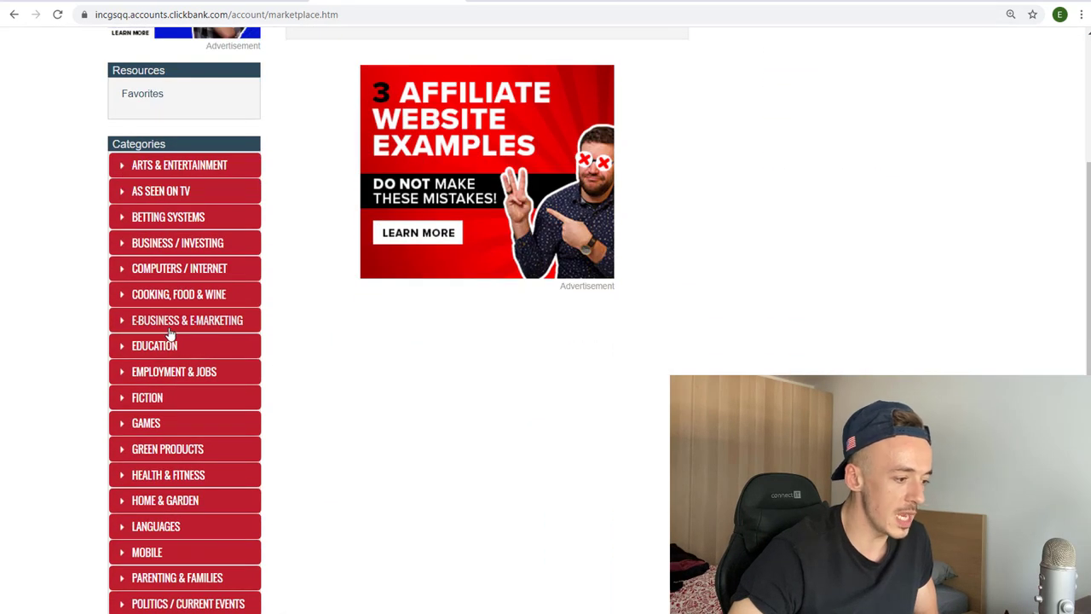
left_click(169, 329)
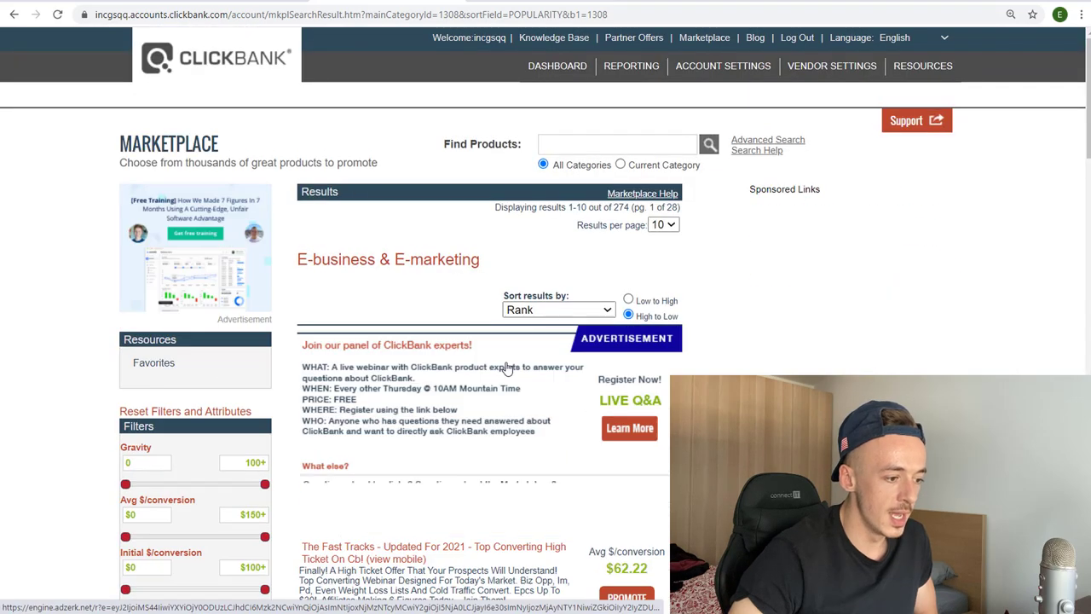
scroll(508, 368, "down", 5)
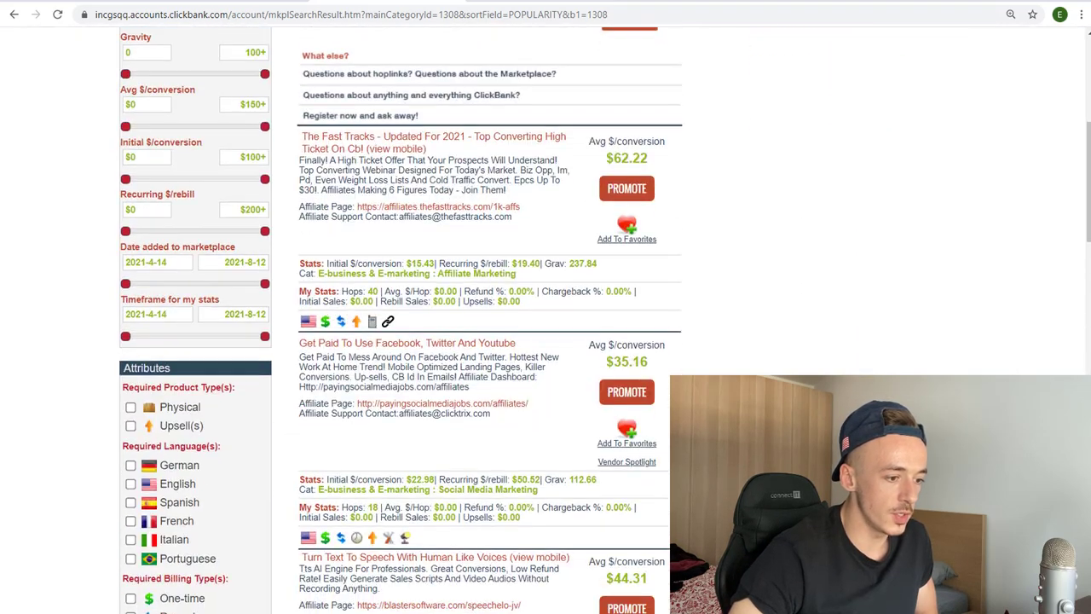
scroll(455, 358, "down", 1)
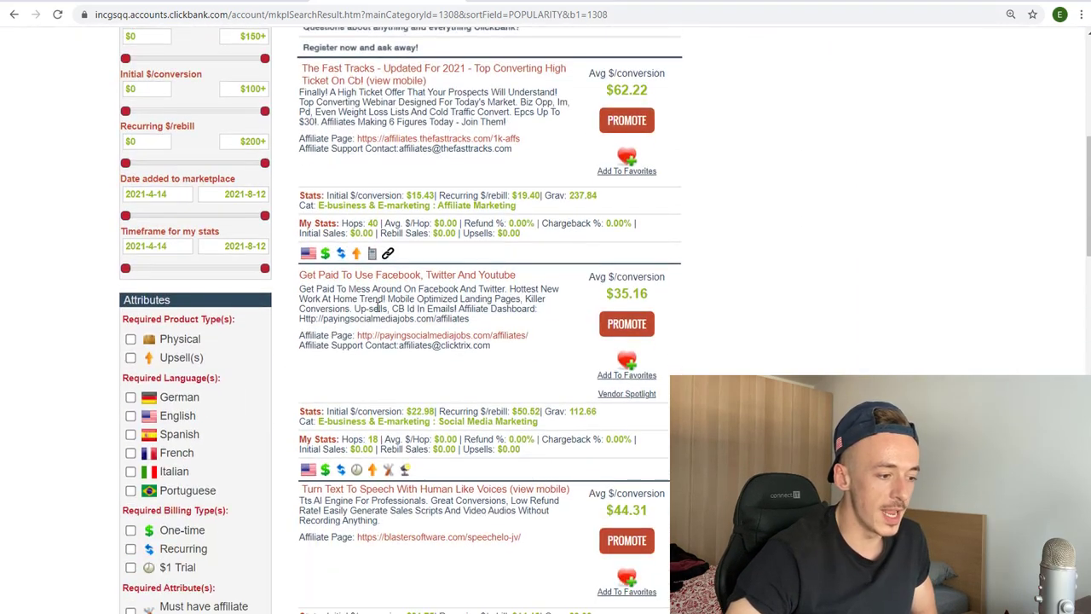
scroll(699, 282, "down", 2)
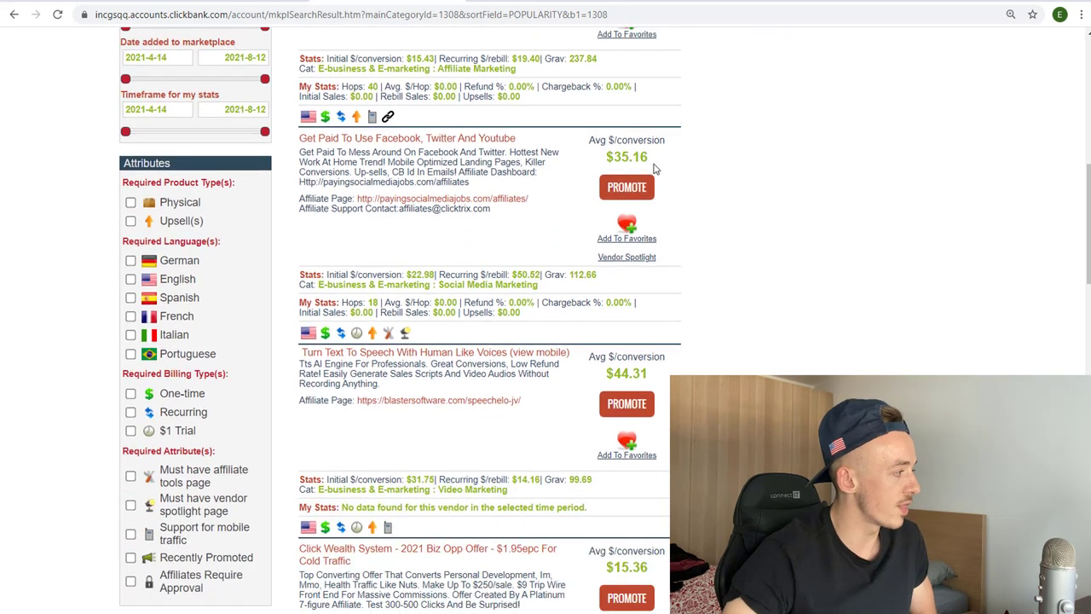
scroll(729, 206, "down", 6)
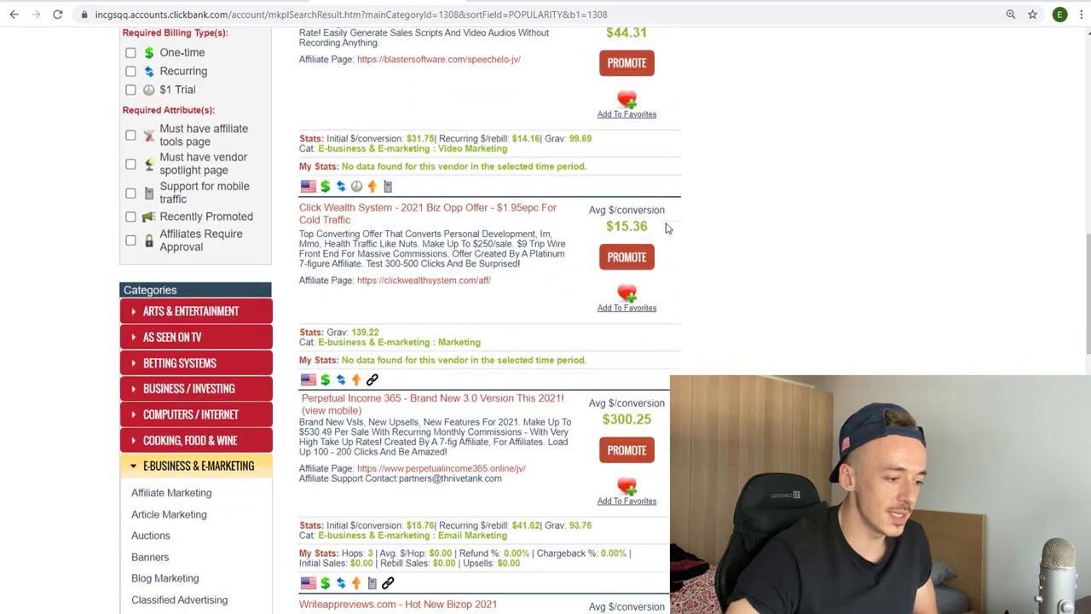
scroll(708, 241, "down", 3)
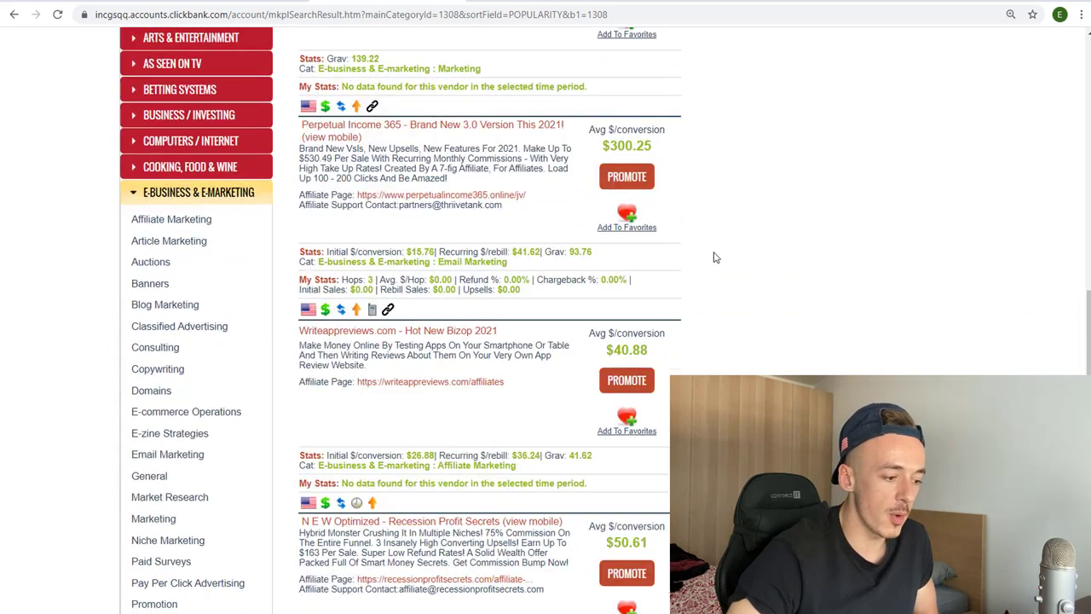
scroll(715, 255, "up", 3)
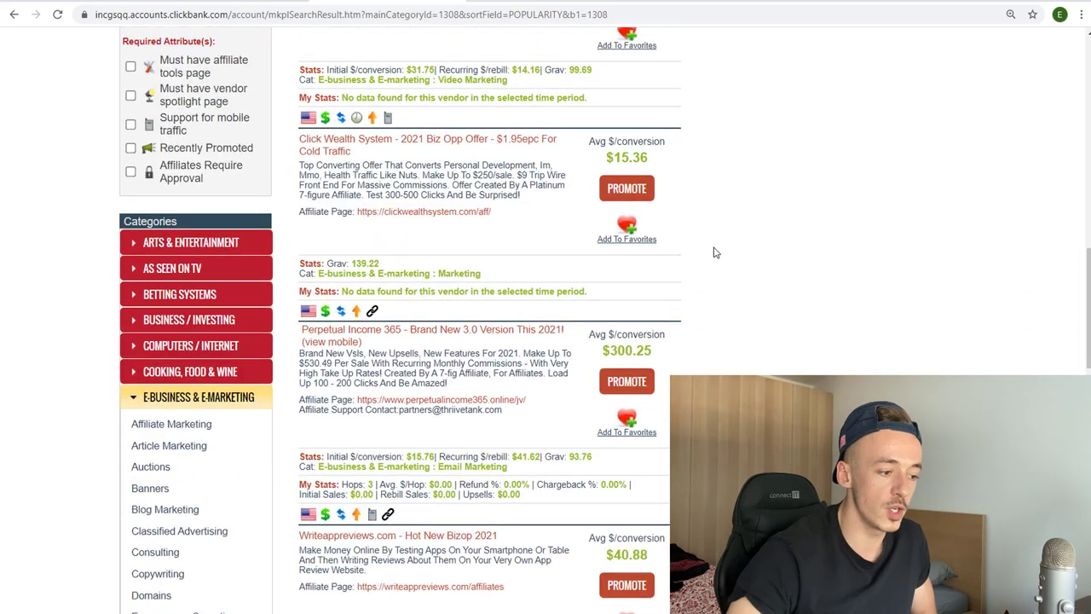
scroll(715, 252, "up", 10)
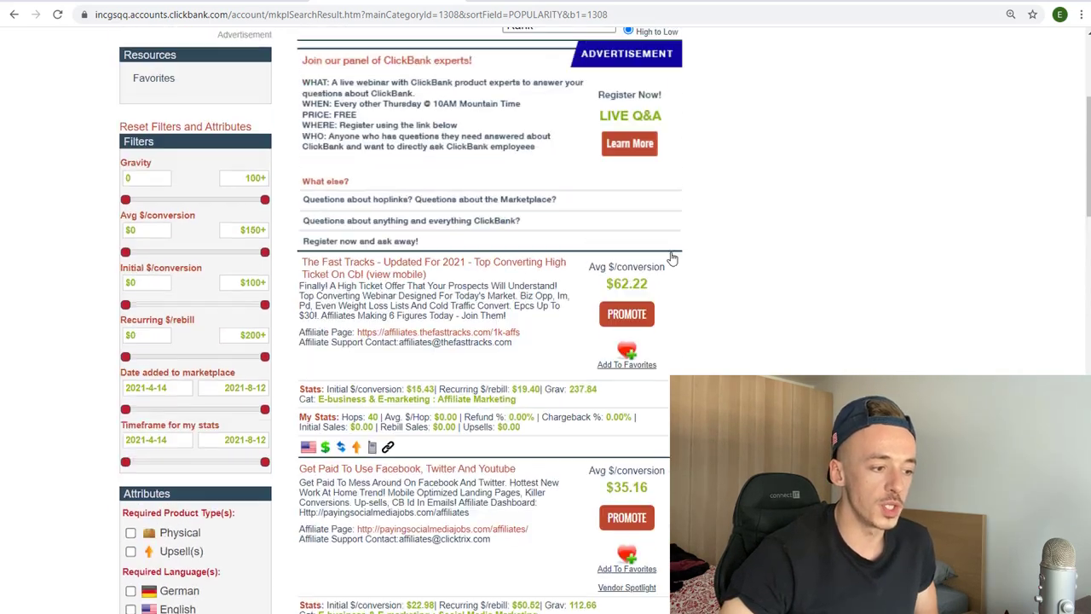
scroll(689, 253, "up", 4)
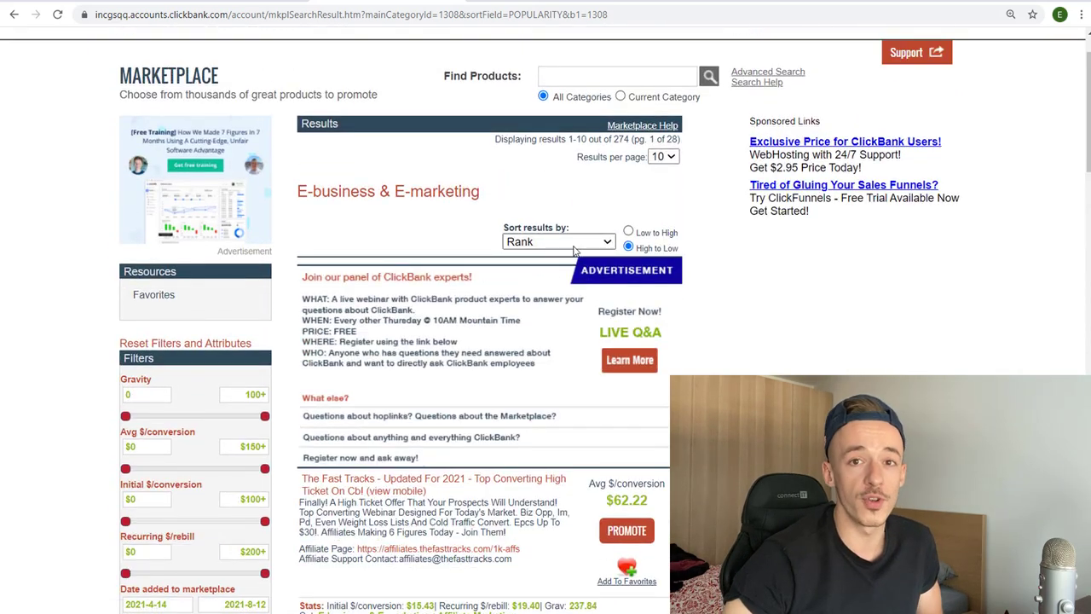
Step: Check the sort options, leaving the results sorted by Rank
left_click(537, 244)
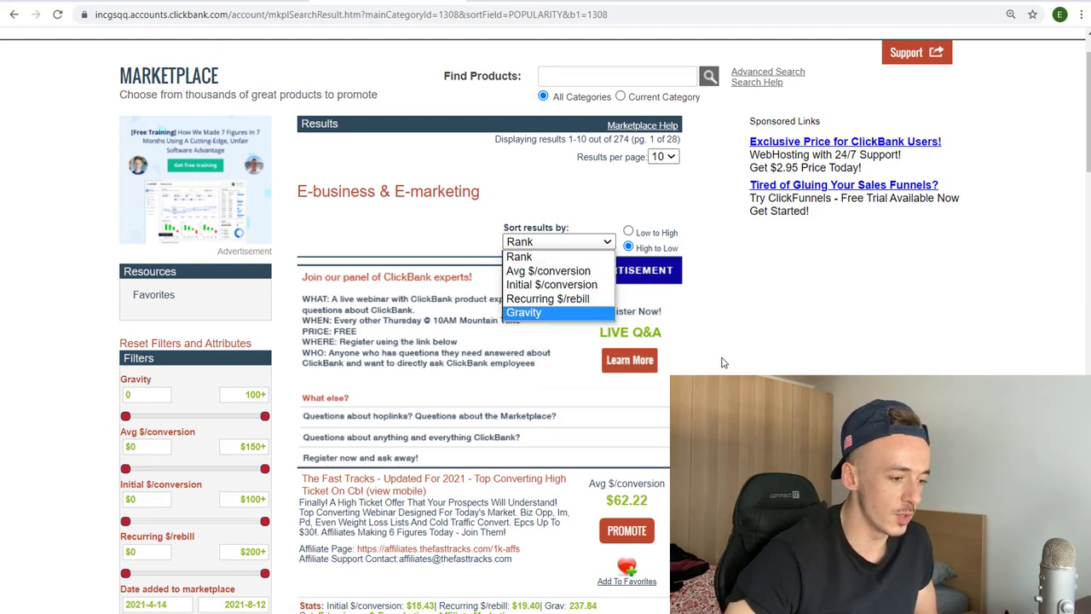
left_click(804, 365)
scroll(575, 358, "down", 2)
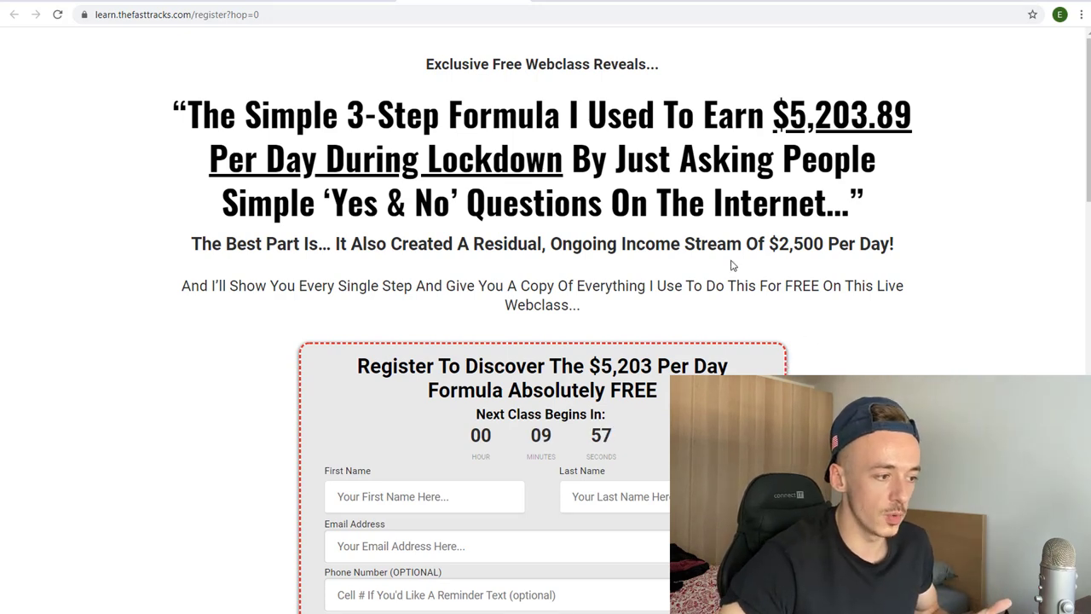
Step: Dismiss The Fast Tracks' Before You Go popup and close its tab to return to the results
mouse_move(322, 8)
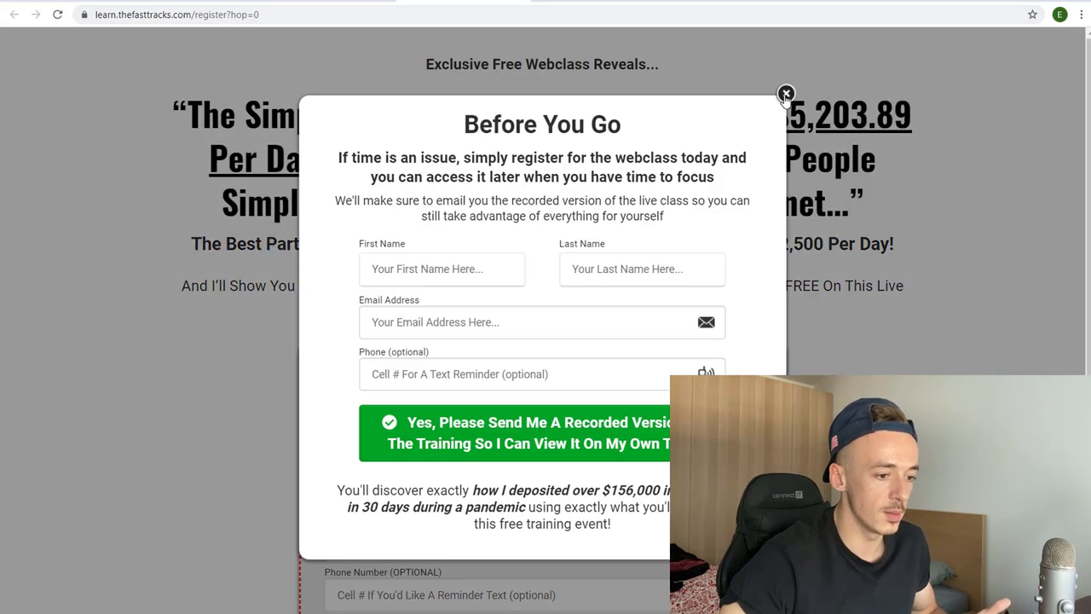
left_click(785, 94)
key("ctrl+w")
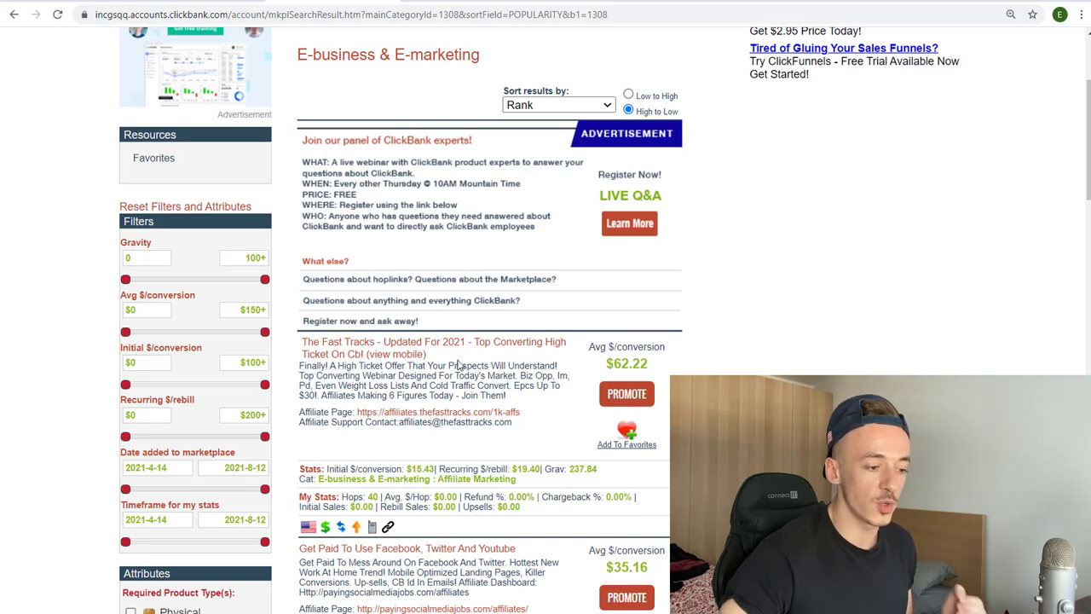
left_click(627, 393)
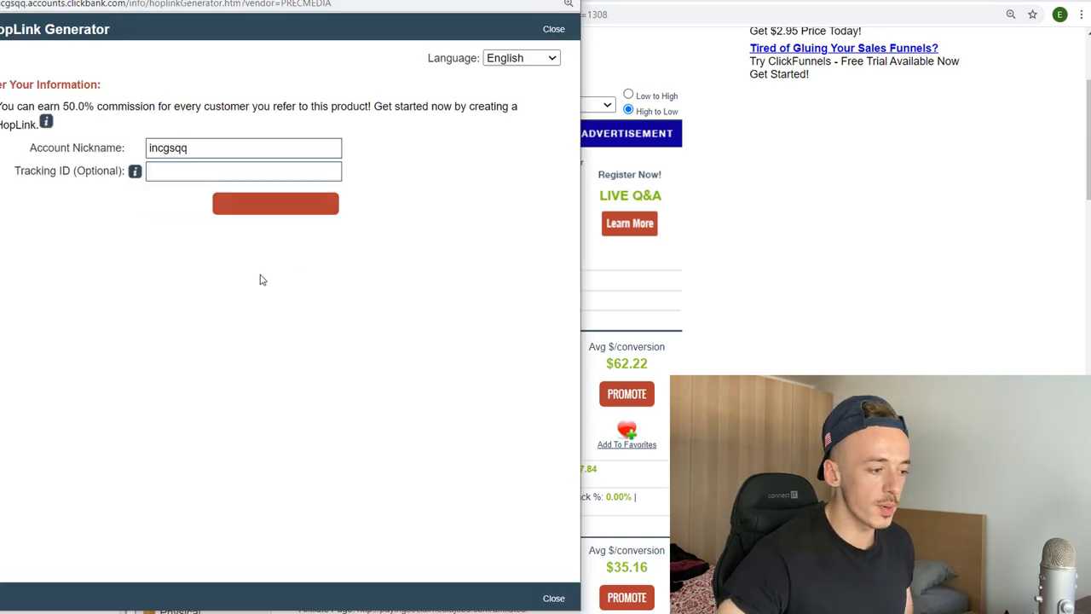
left_click(623, 249)
scroll(622, 249, "up", 3)
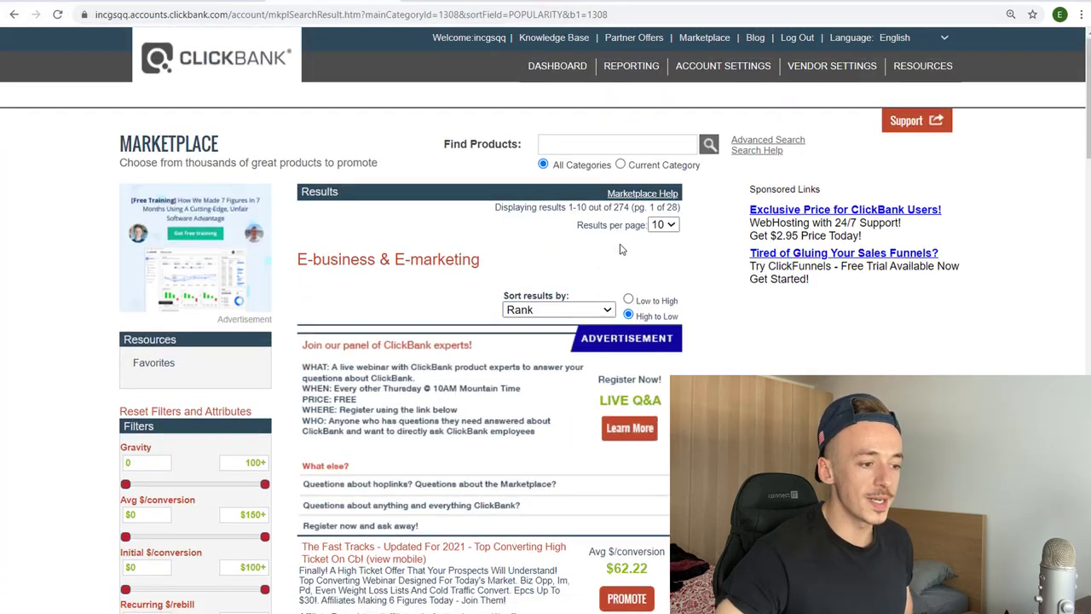
left_click(572, 147)
left_click(580, 173)
left_click(710, 146)
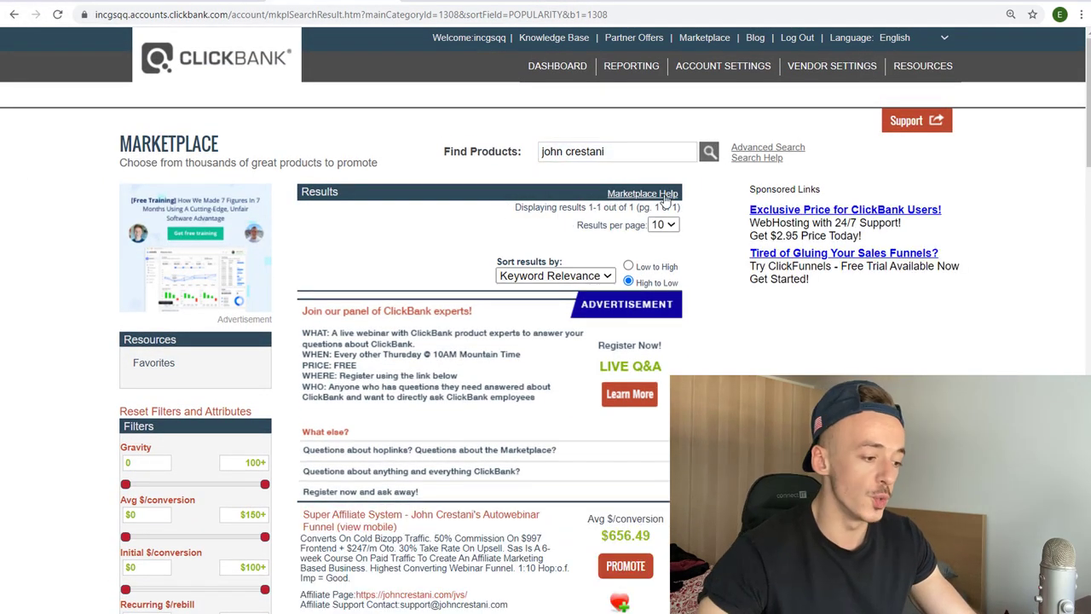
scroll(597, 273, "down", 2)
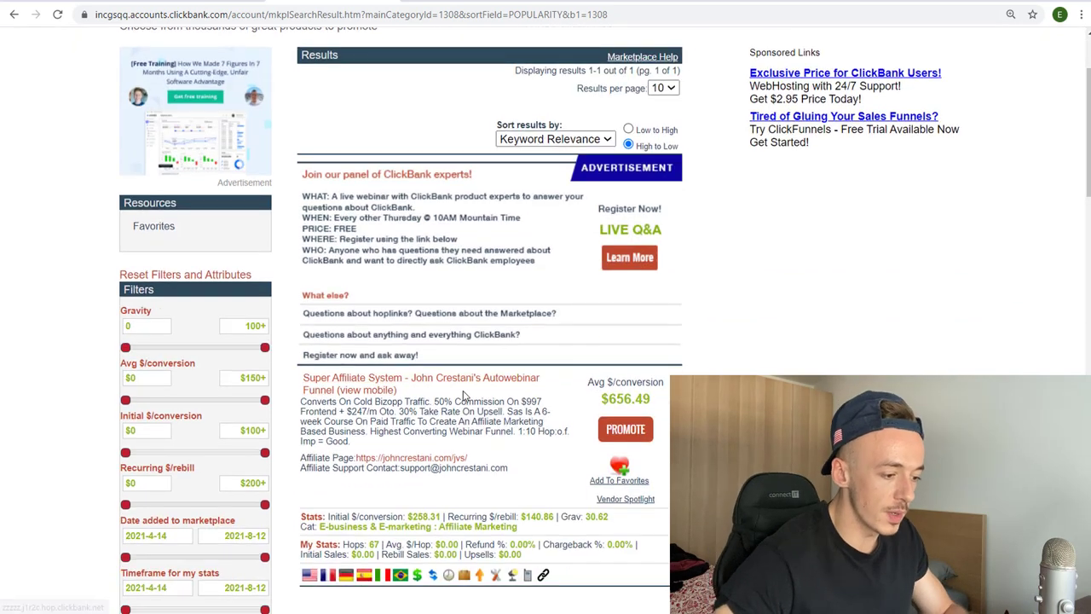
scroll(465, 395, "down", 1)
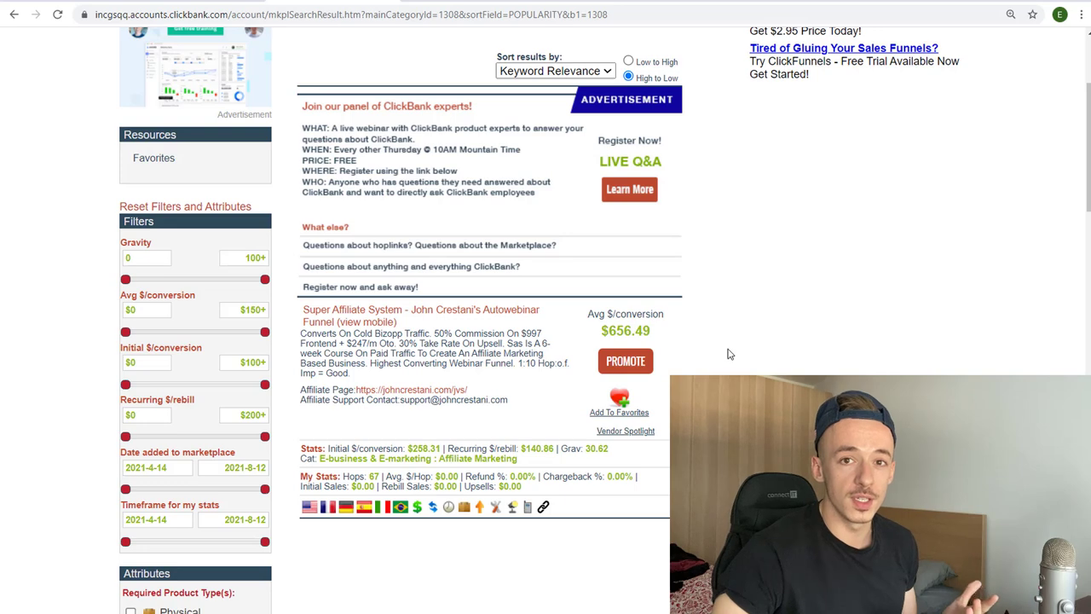
Step: Generate a Direct to Video Room HopLink for Super Affiliate System and copy it
left_click(615, 365)
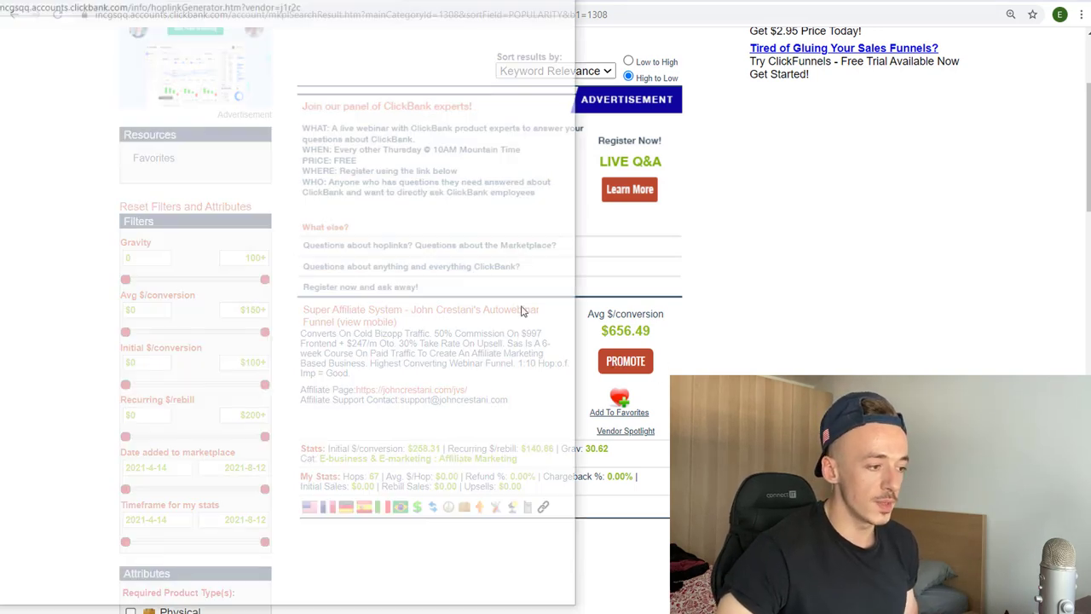
scroll(389, 252, "down", 2)
scroll(364, 268, "up", 1)
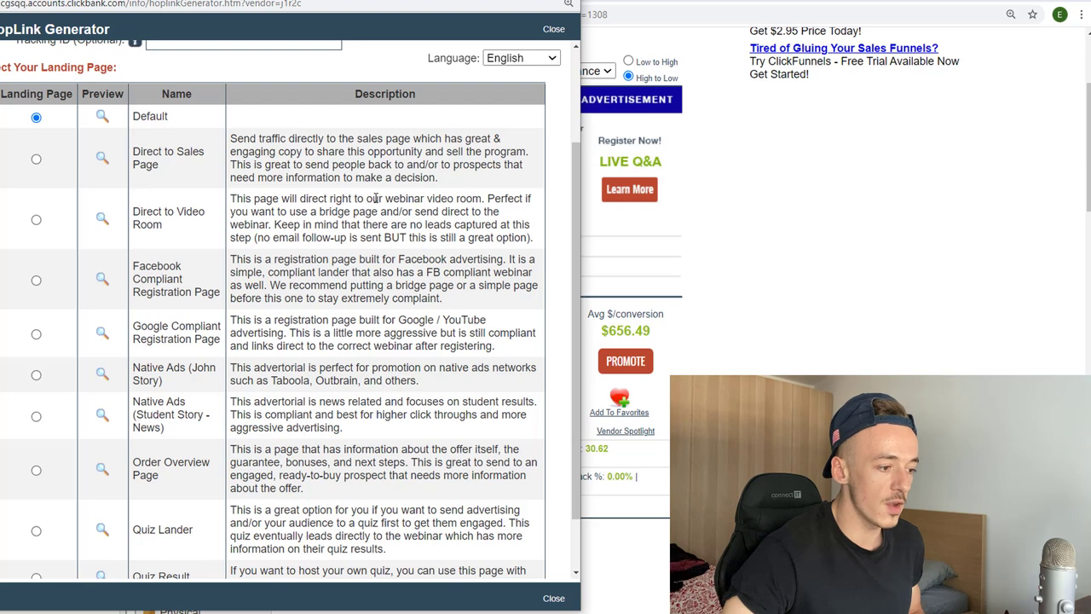
left_click(36, 221)
scroll(110, 213, "down", 2)
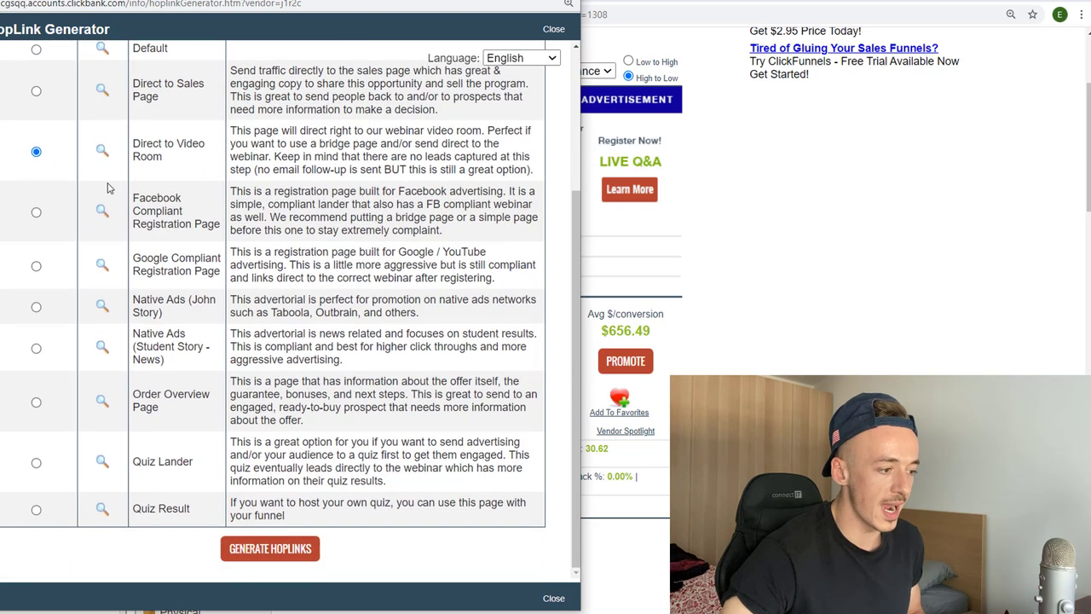
left_click(281, 550)
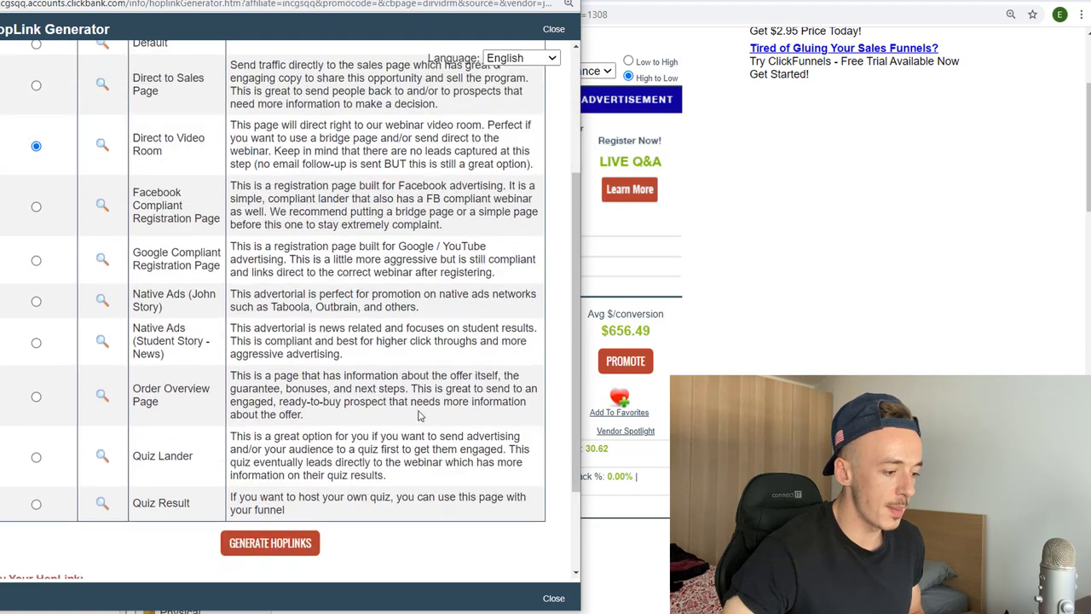
left_click(501, 544)
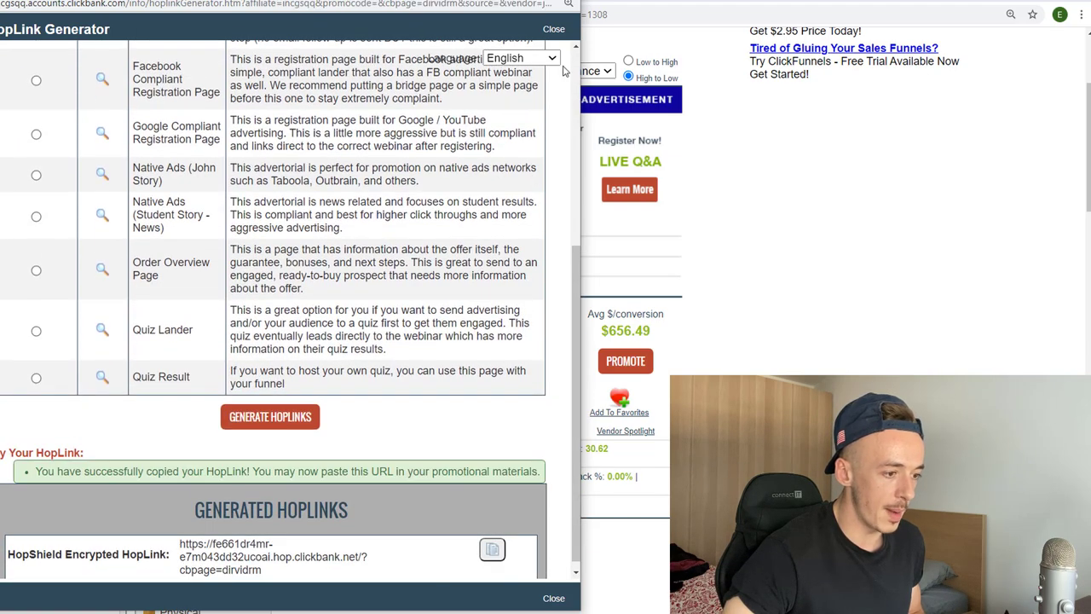
left_click(663, 210)
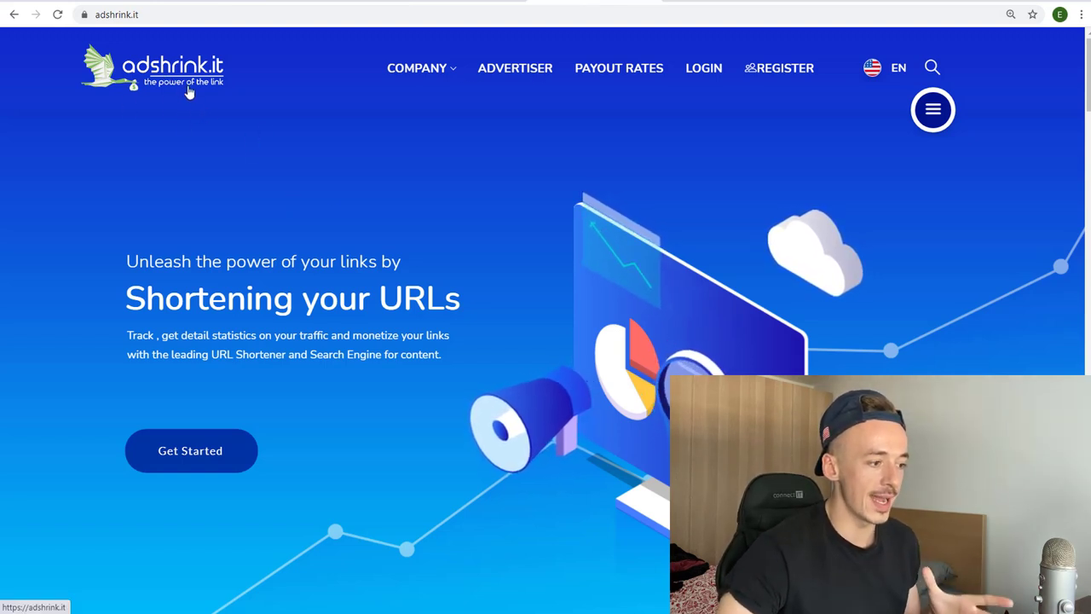
scroll(357, 275, "down", 1)
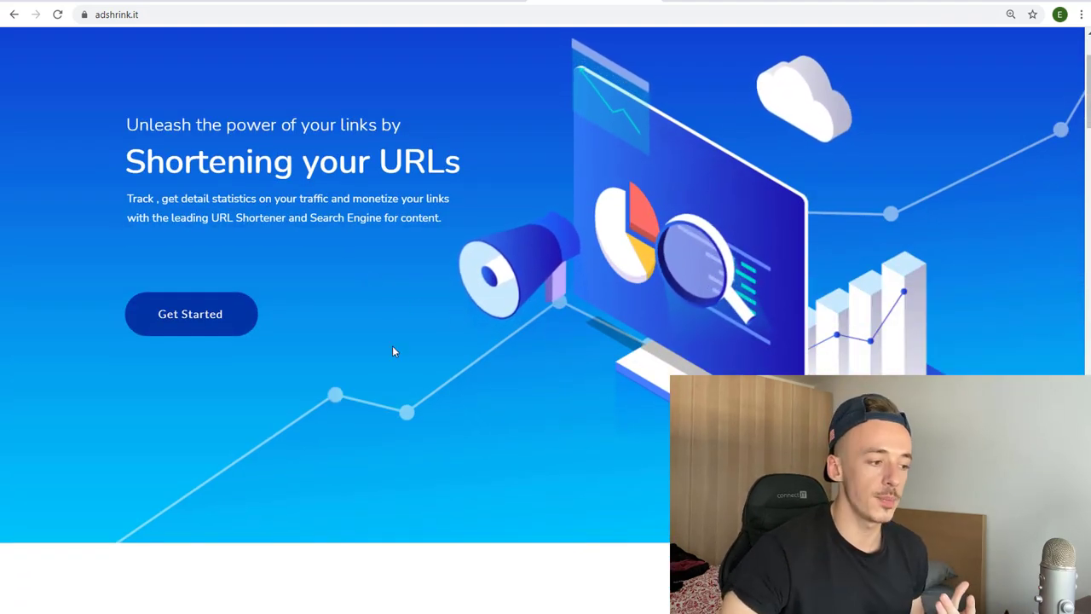
scroll(393, 351, "up", 1)
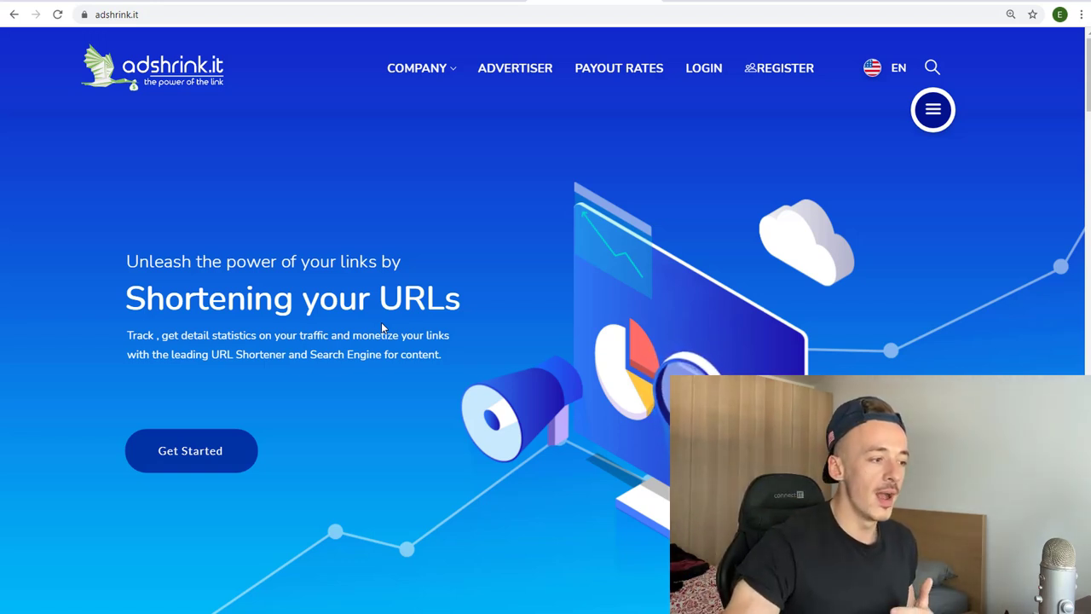
Step: Review adshrink.it's payout rates, highlighting the United States rate of $7.5 per 1000 views
left_click(638, 86)
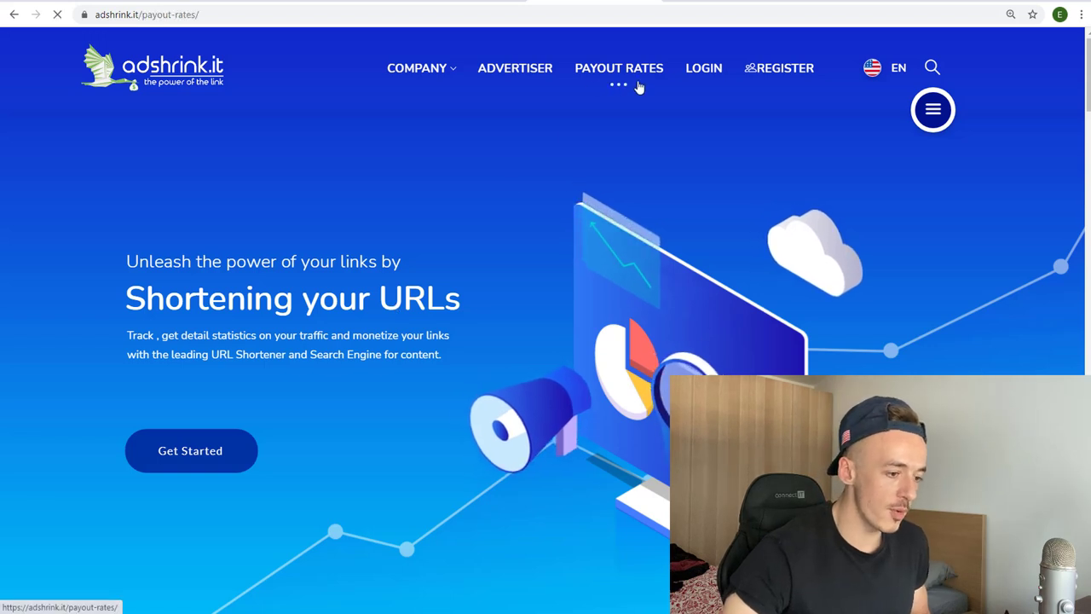
scroll(546, 334, "down", 2)
scroll(564, 334, "down", 1)
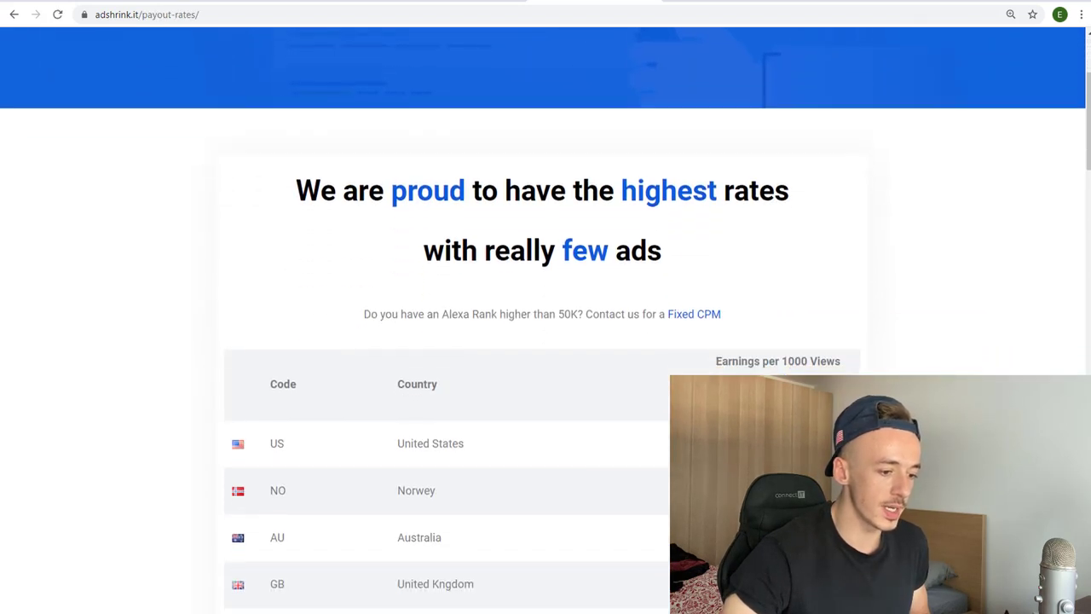
scroll(437, 345, "down", 2)
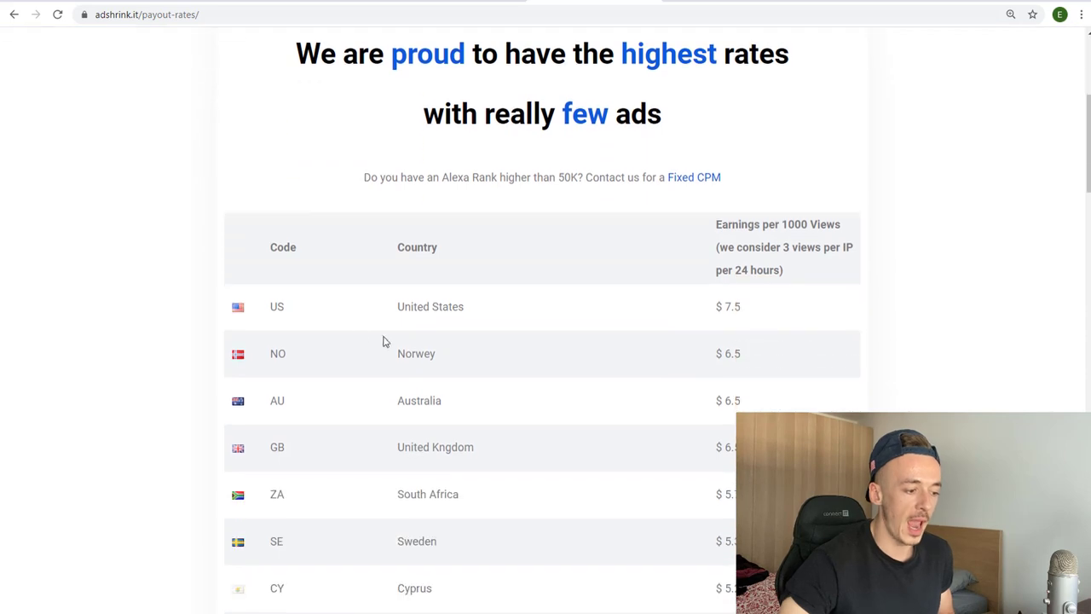
left_click_drag(704, 314, 745, 315)
scroll(438, 302, "down", 1)
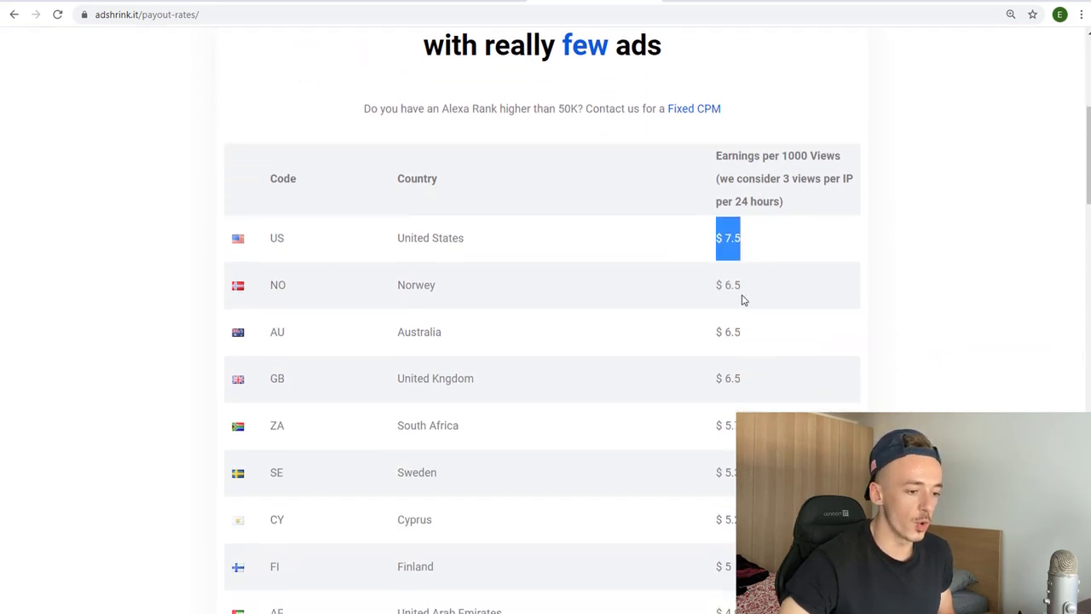
scroll(779, 301, "down", 3)
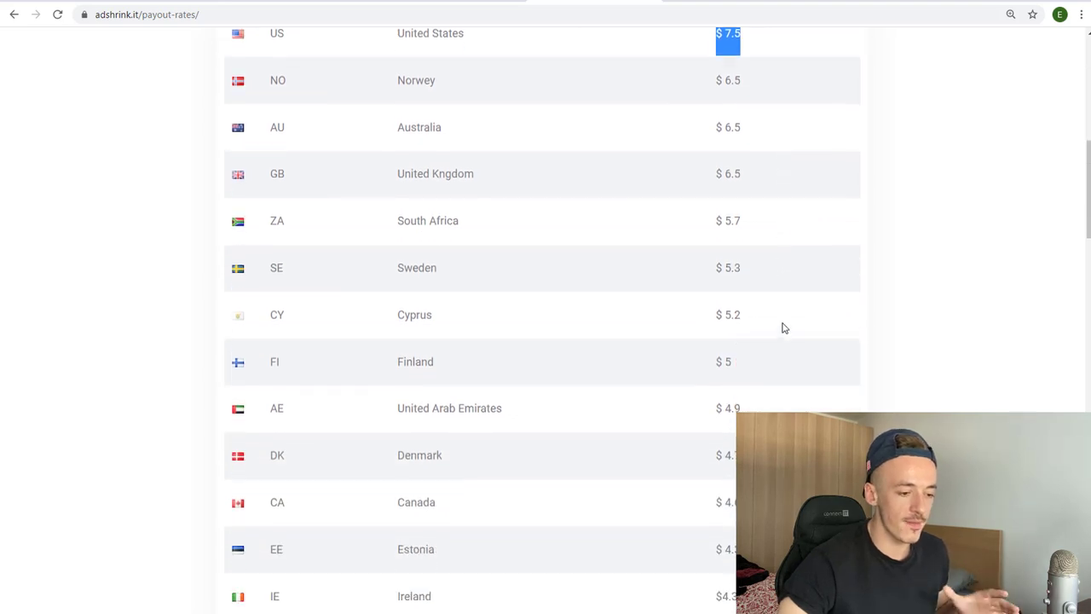
scroll(780, 336, "down", 1)
scroll(779, 336, "up", 4)
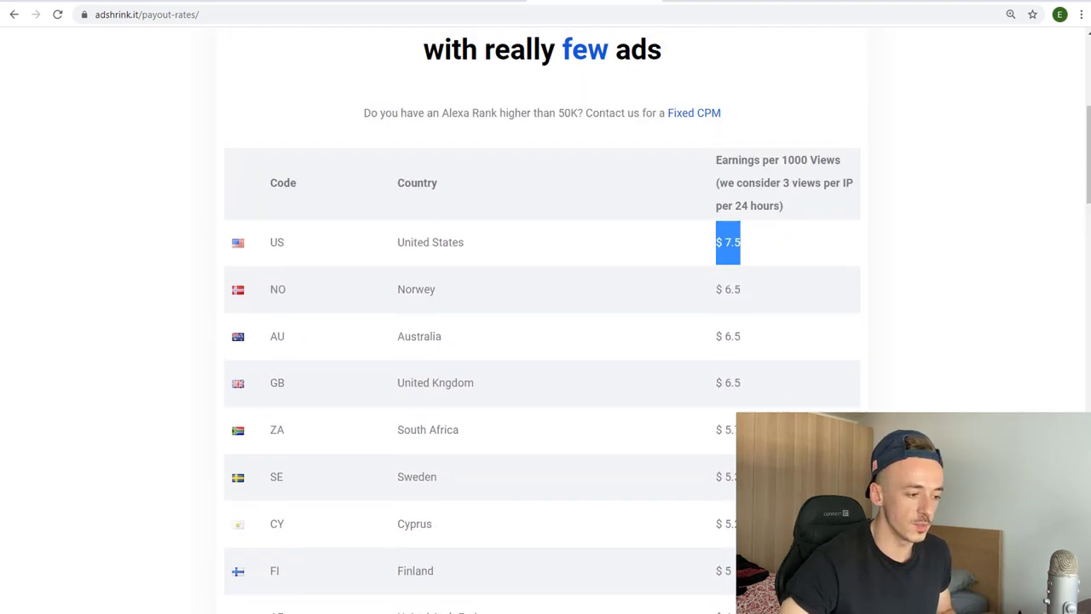
scroll(804, 377, "up", 2)
scroll(804, 378, "up", 1)
scroll(803, 377, "up", 2)
scroll(546, 320, "down", 3)
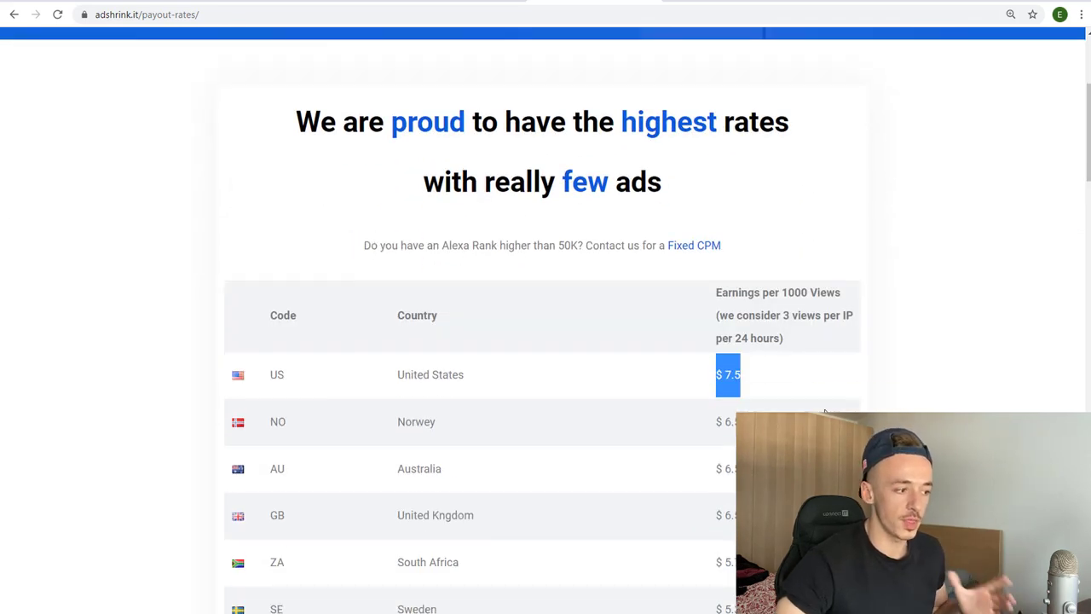
scroll(714, 344, "up", 4)
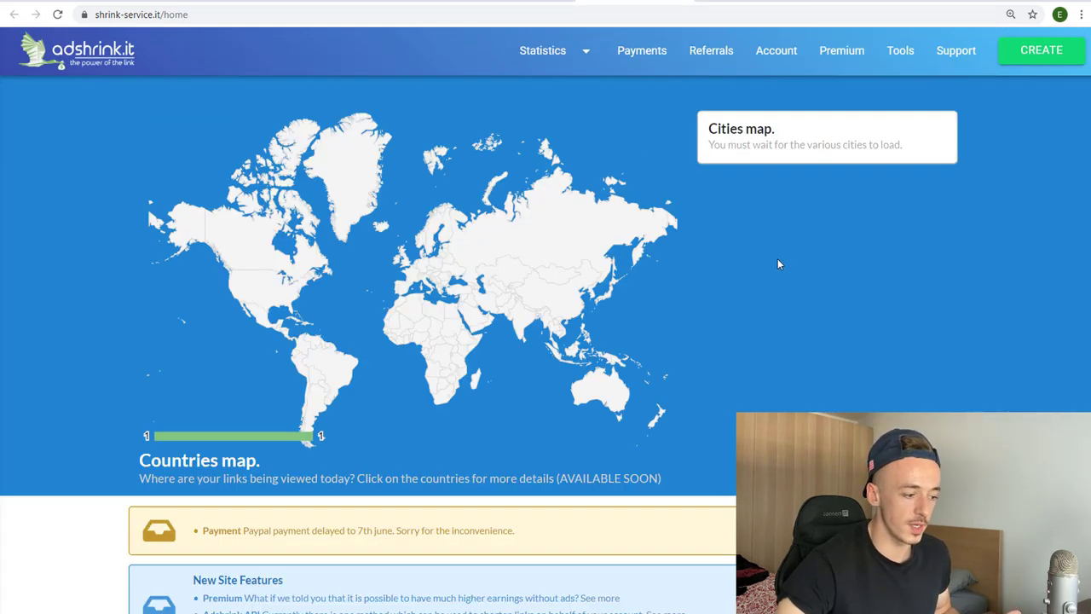
scroll(777, 264, "down", 4)
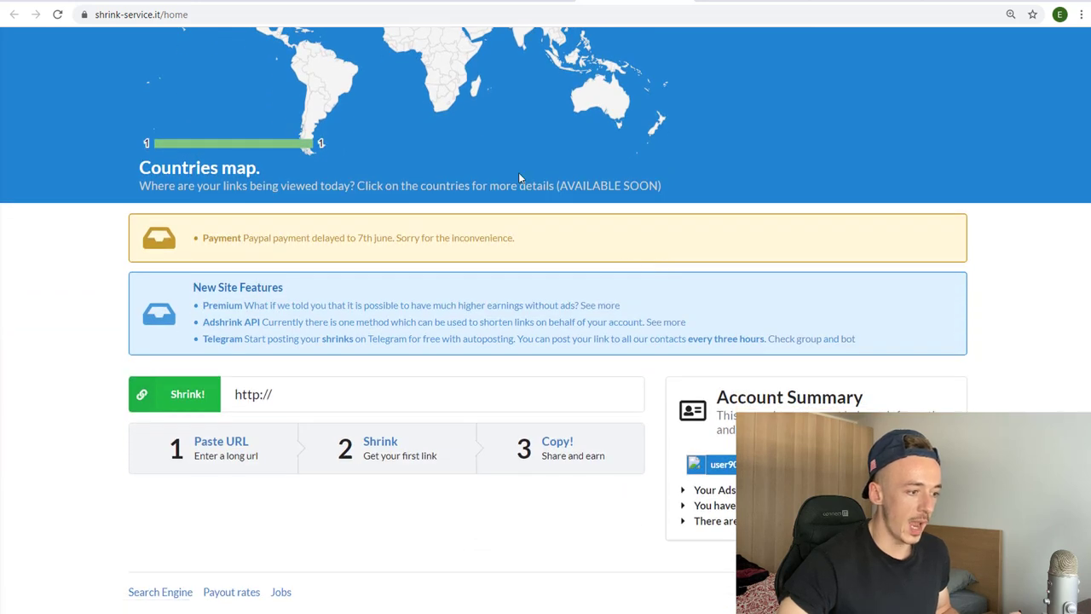
left_click(285, 5)
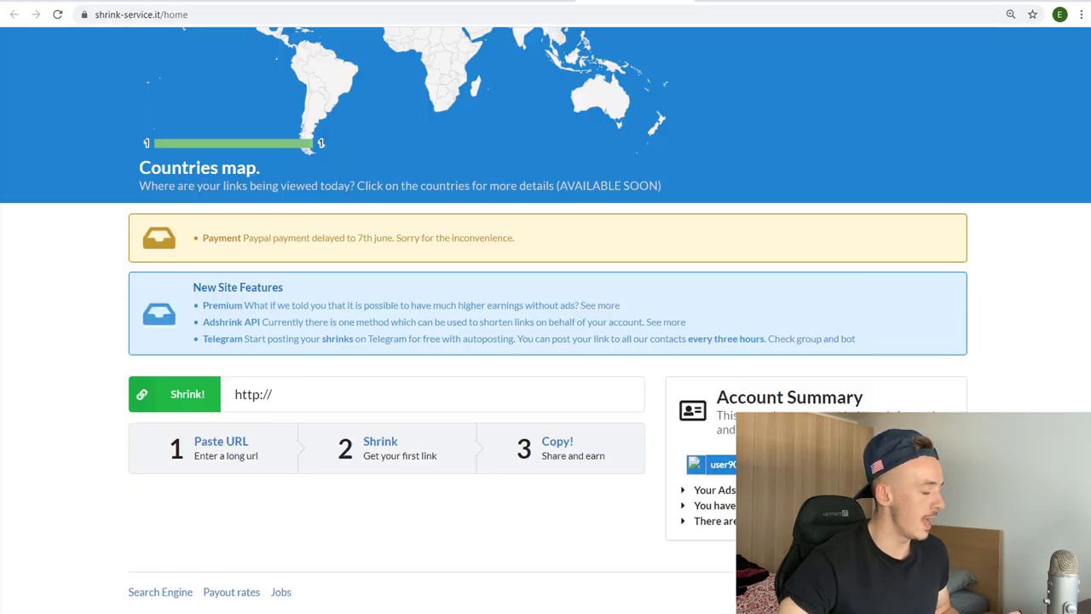
left_click(620, 7)
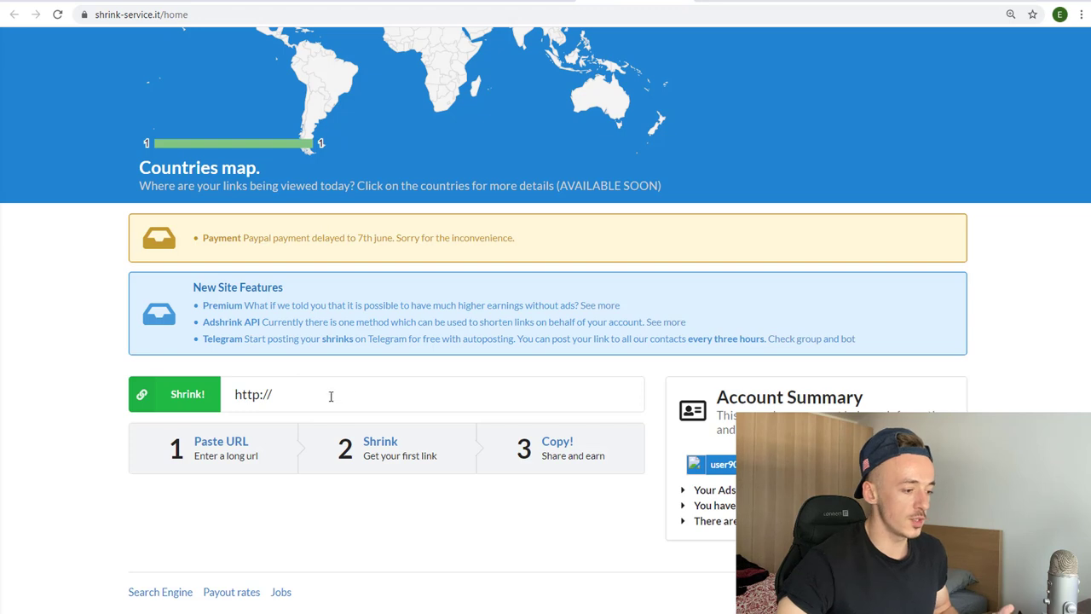
left_click(302, 397)
key("ctrl+v")
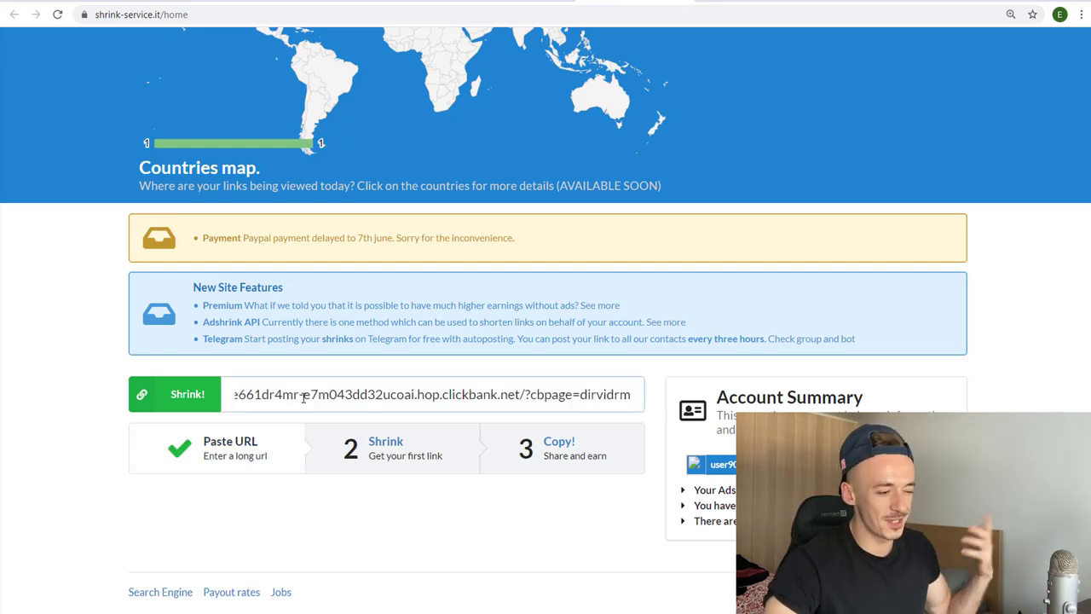
left_click(79, 367)
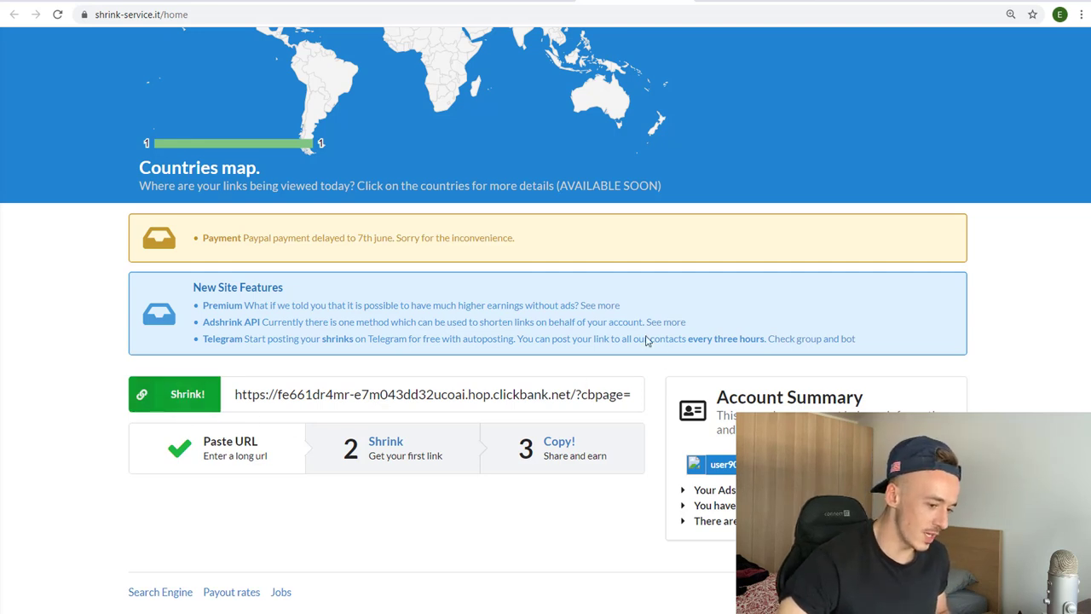
scroll(428, 368, "down", 1)
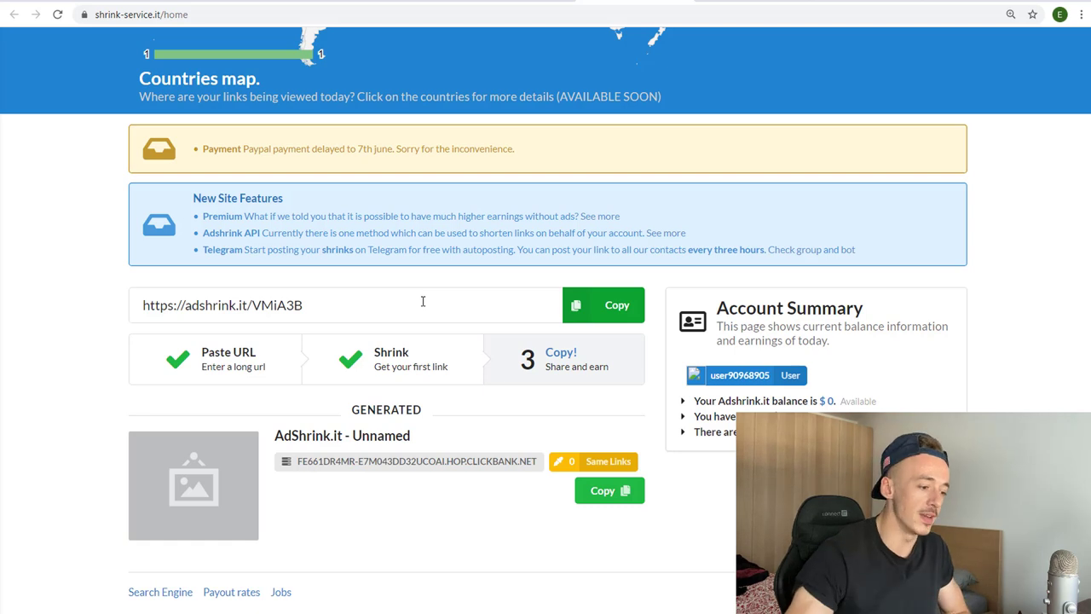
left_click(631, 304)
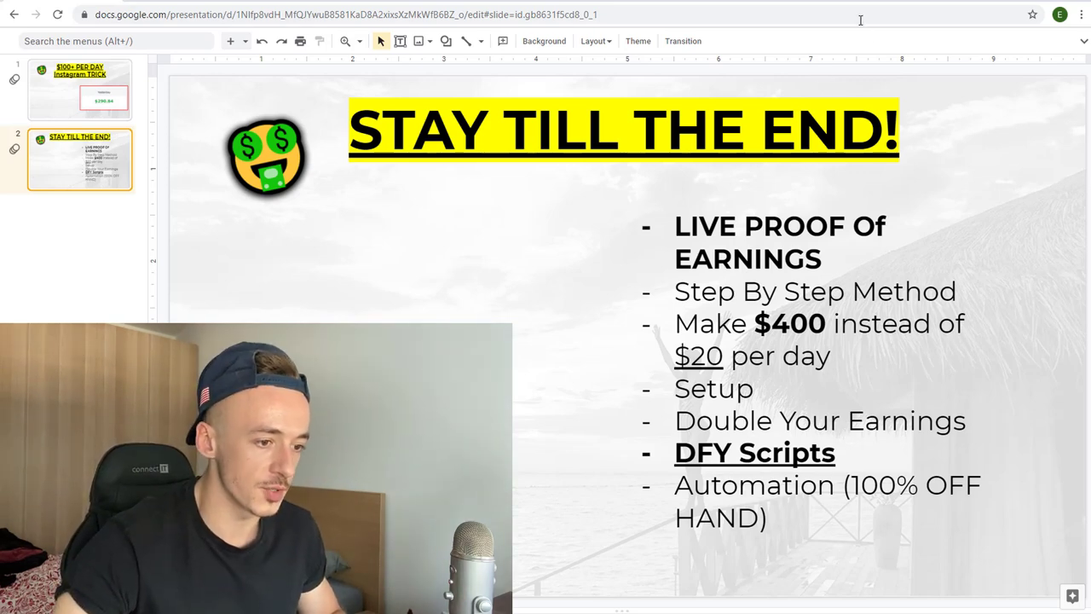
Step: Switch from the Google Slides tab to the healthy.diet.tips1 Instagram profile
key("ctrl+Tab")
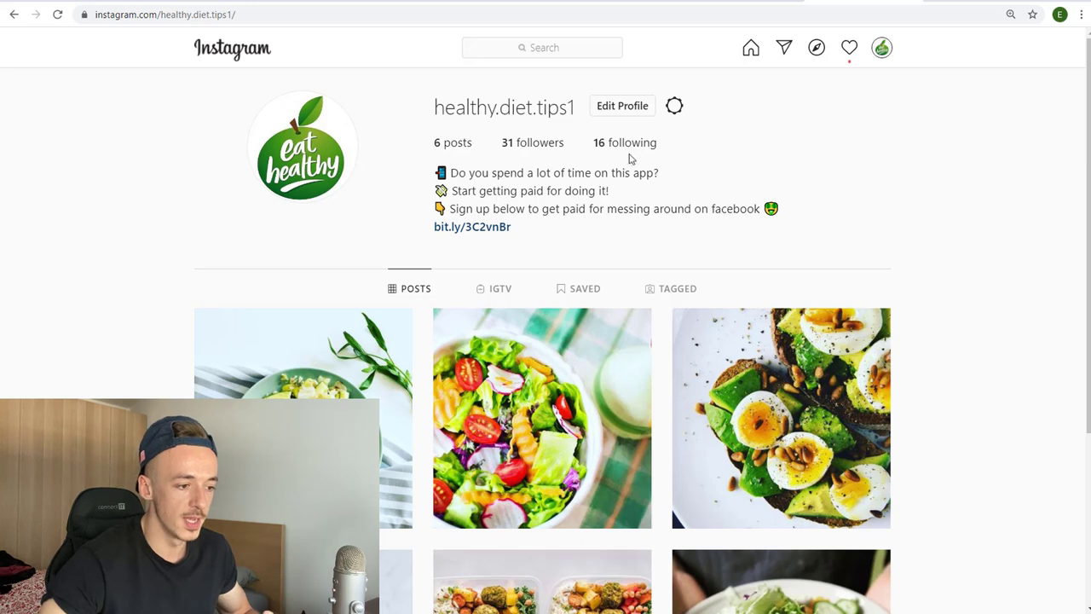
Step: Open Edit Profile and enlarge the Bio box to show the full bio
left_click(623, 107)
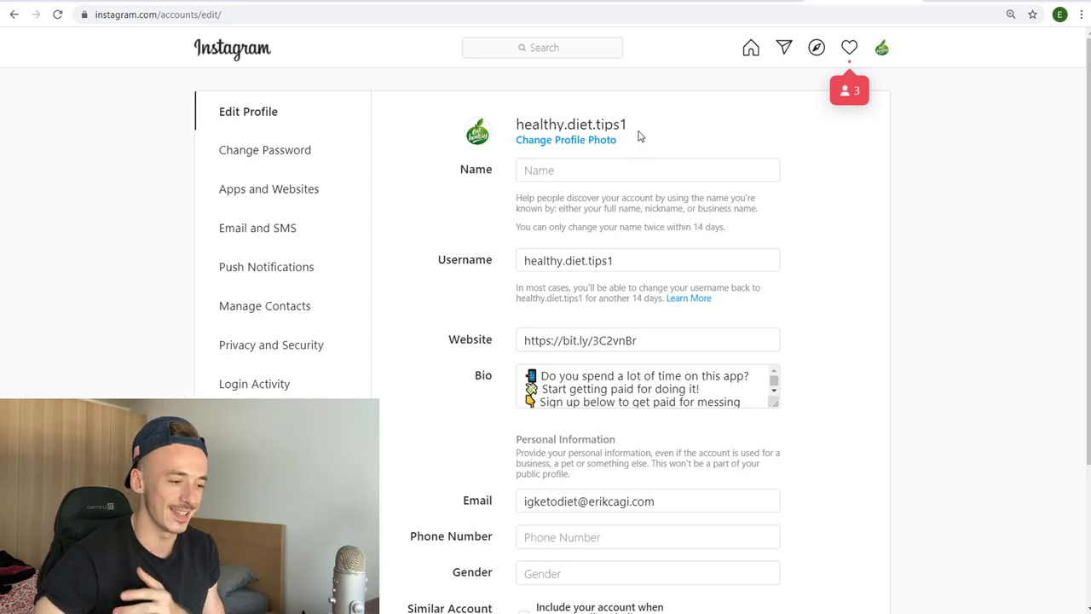
scroll(609, 218, "down", 1)
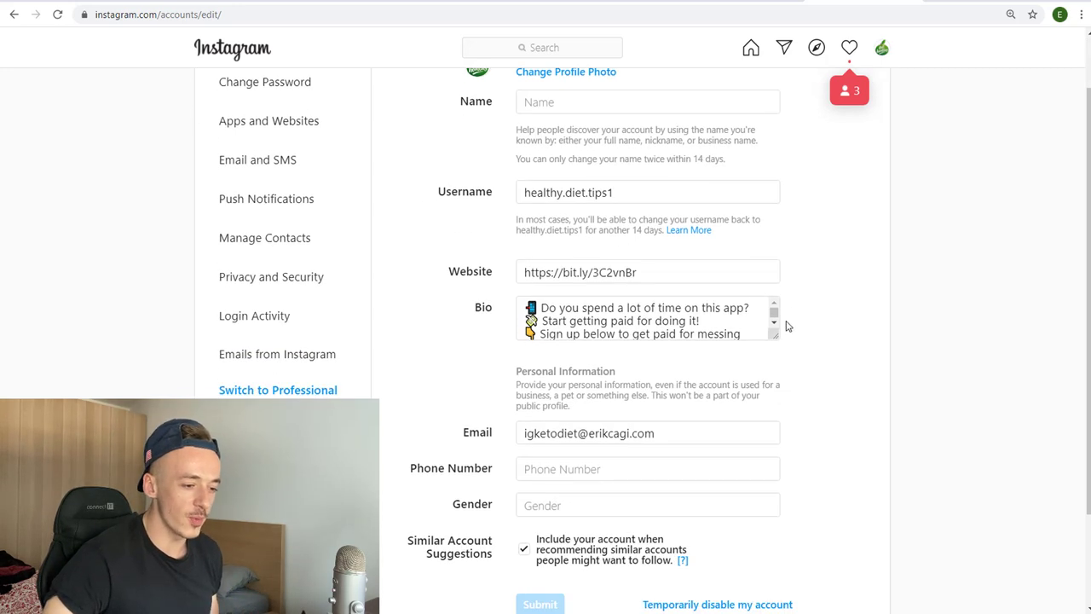
left_click_drag(777, 335, 776, 437)
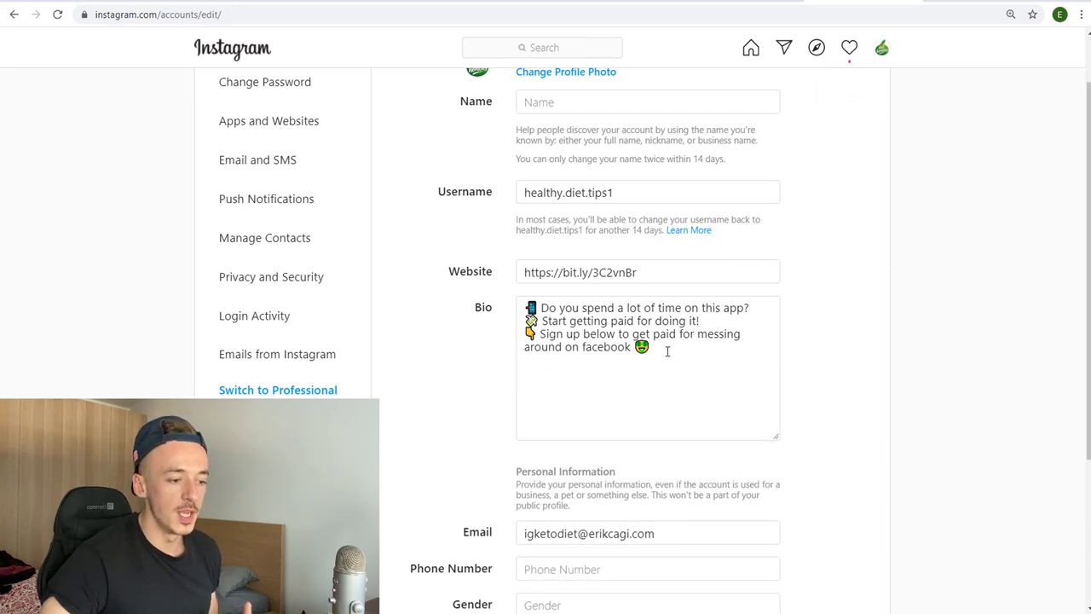
left_click(659, 269)
key("ctrl+a")
key("ctrl+v")
left_click(812, 300)
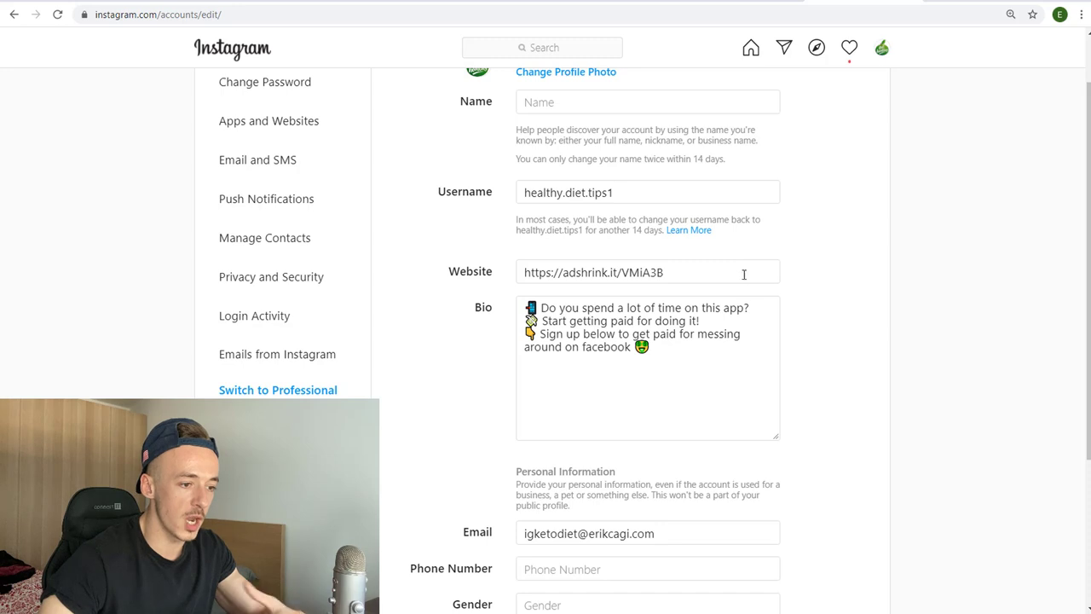
scroll(740, 267, "up", 1)
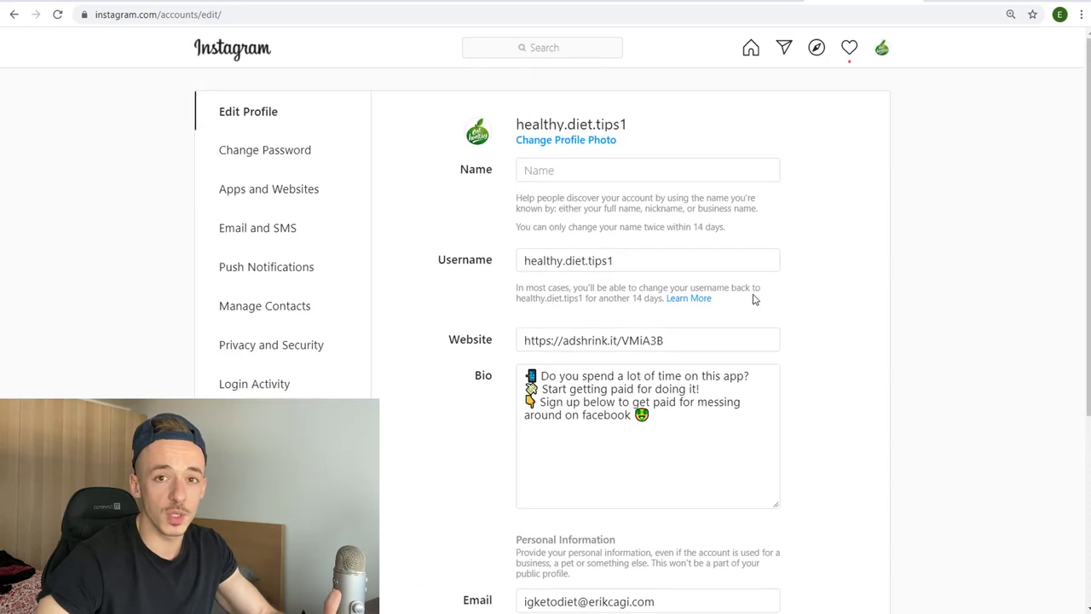
left_click(539, 48)
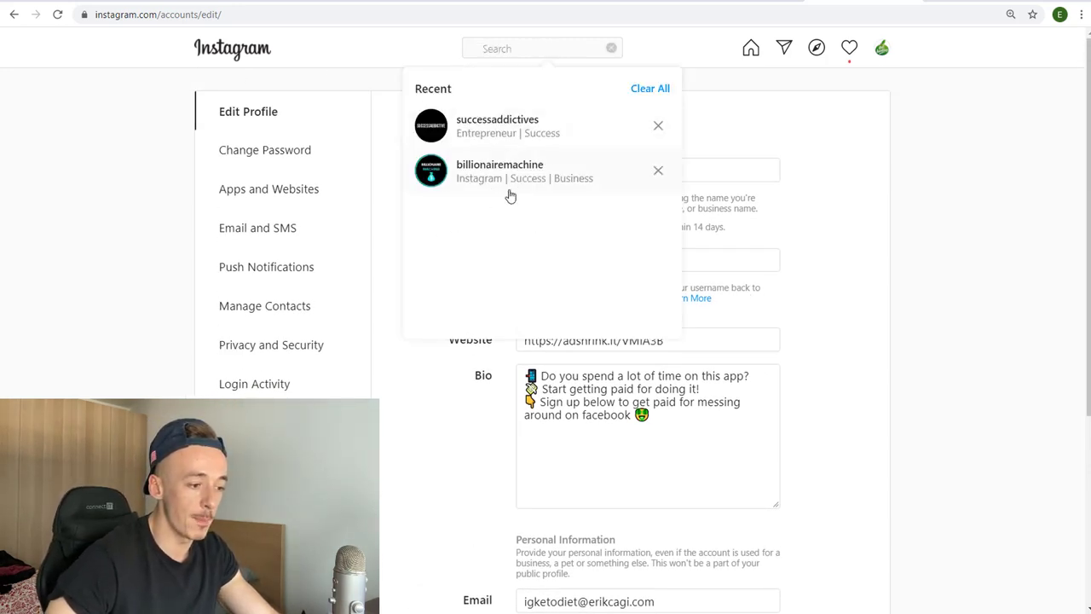